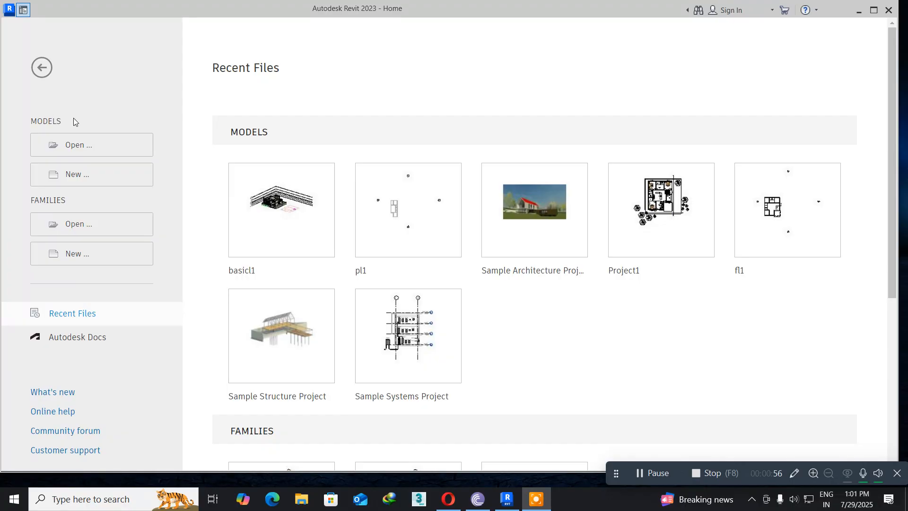
- Create a new project based on the Imperial-Systems Template
click(113, 176)
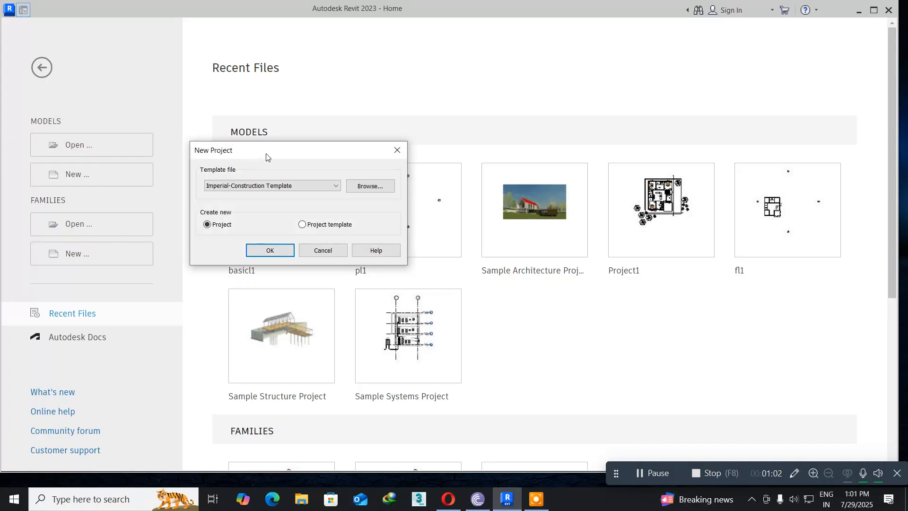
drag(268, 154, 176, 118)
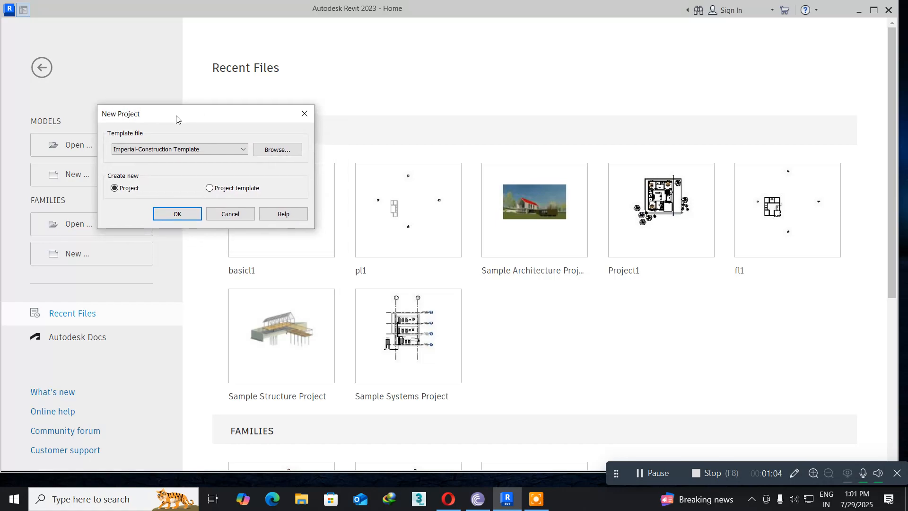
click(180, 149)
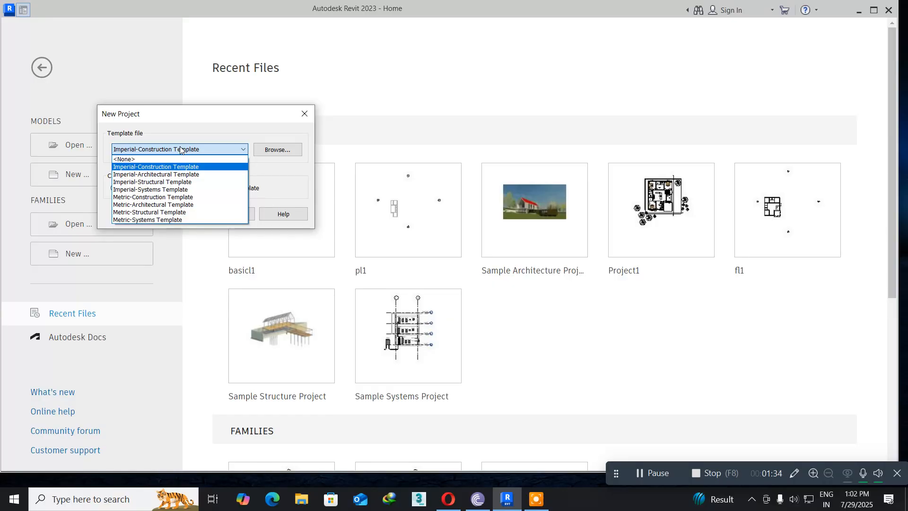
click(199, 190)
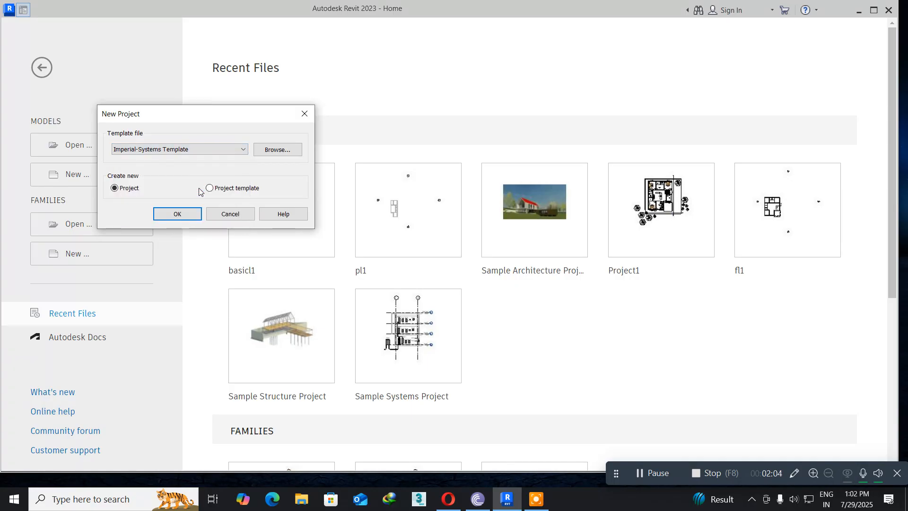
click(162, 216)
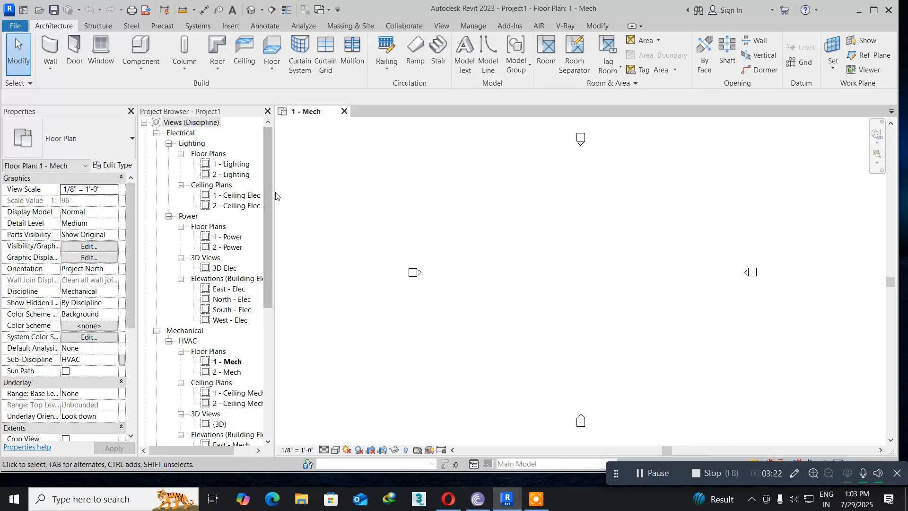
- Widen the Project Browser and examine the Electrical, Mechanical and Plumbing views and the available Systems tools
drag(274, 192, 303, 200)
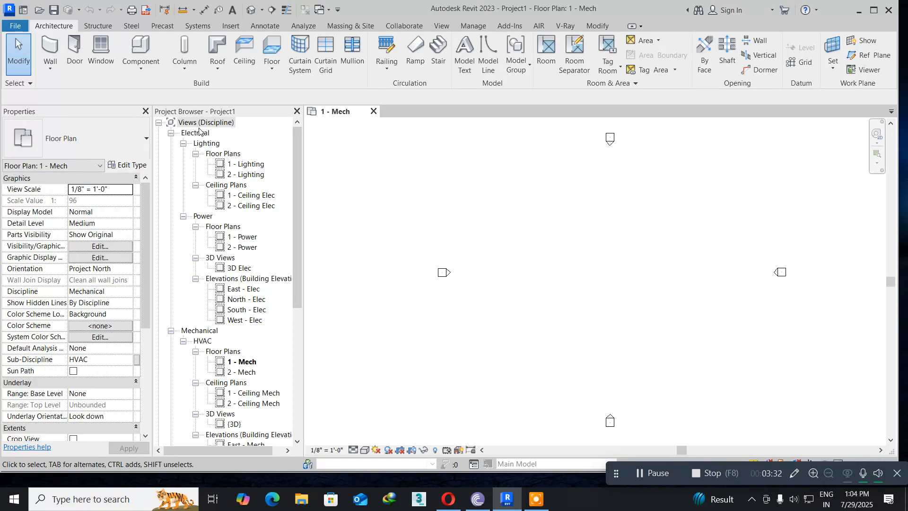
scroll(198, 351, down, 5)
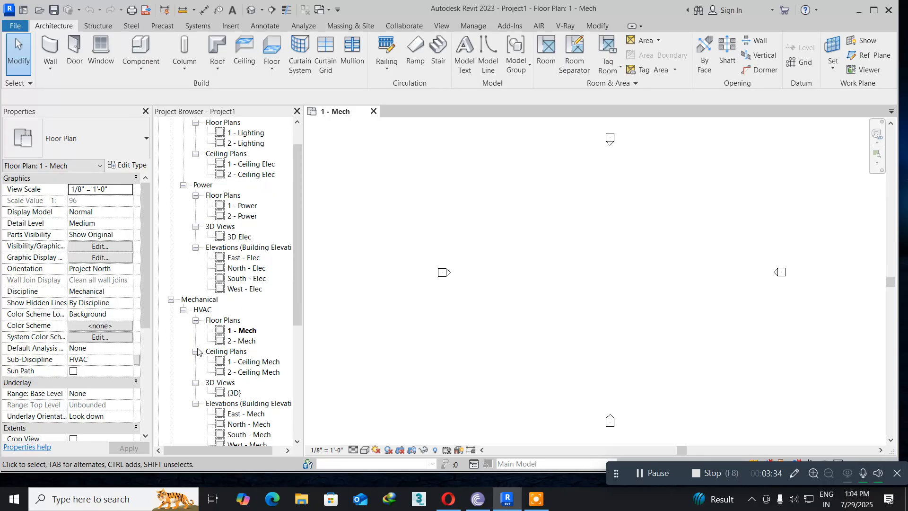
scroll(198, 351, down, 2)
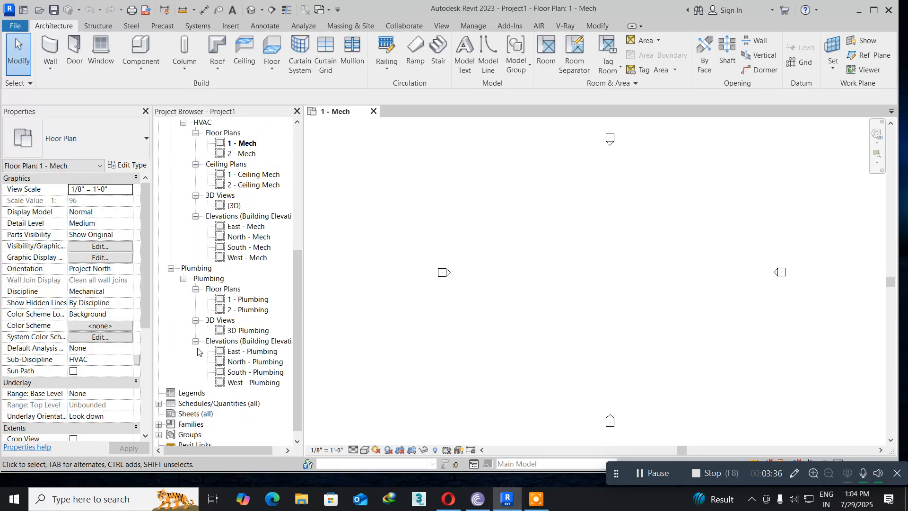
scroll(198, 351, up, 7)
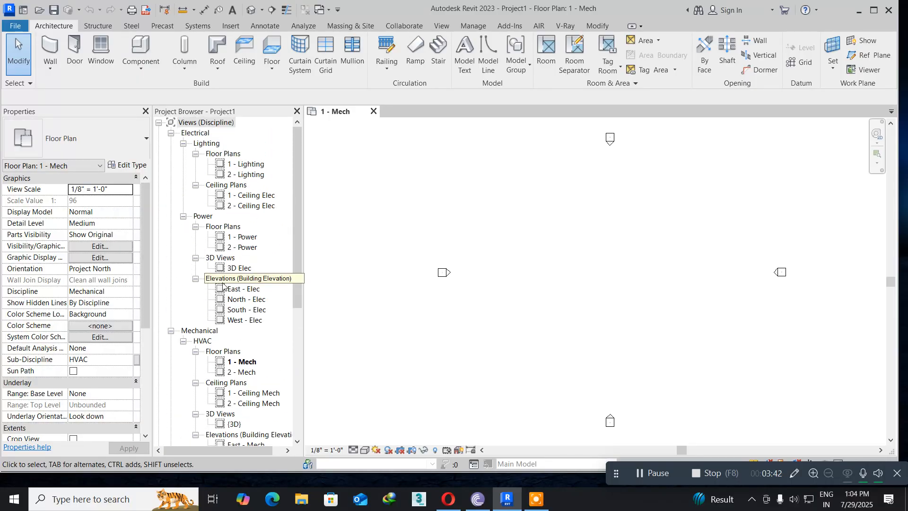
scroll(223, 285, down, 2)
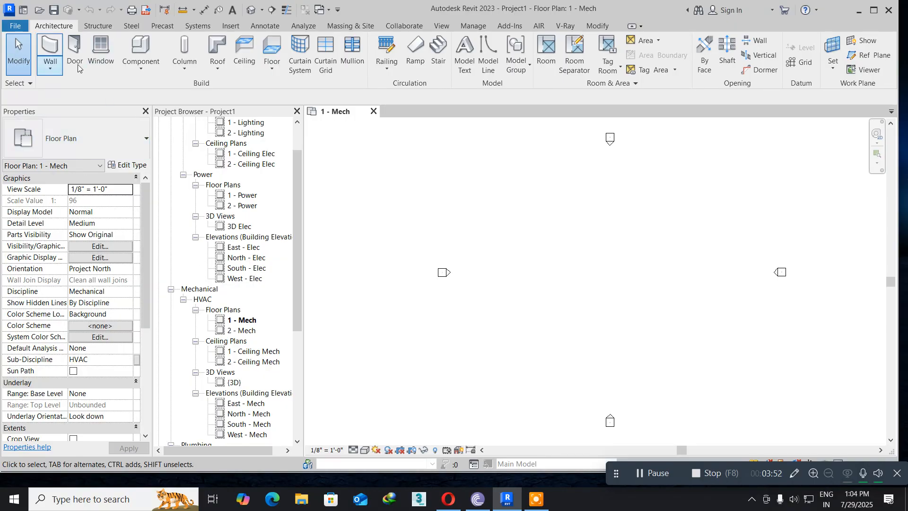
click(199, 28)
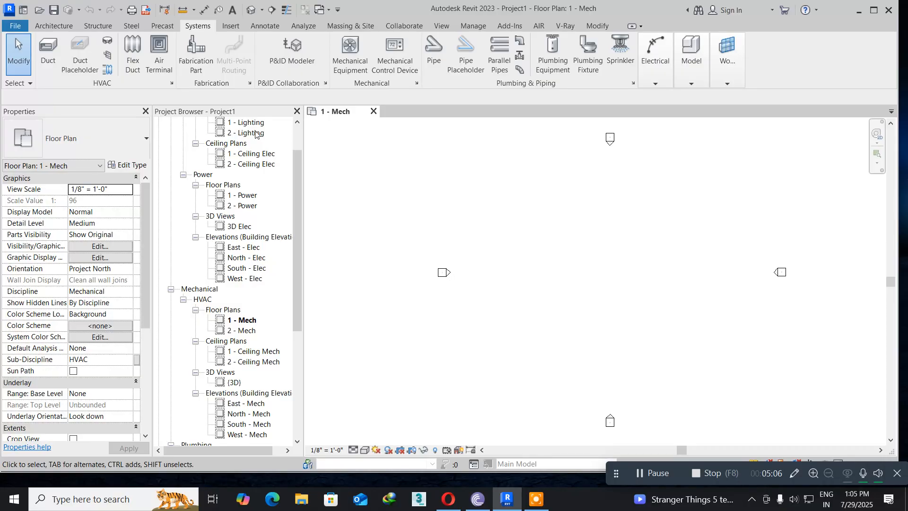
- Start linking a Revit model and browse to "New folder" inside the Revitmep folder on drive D
click(238, 26)
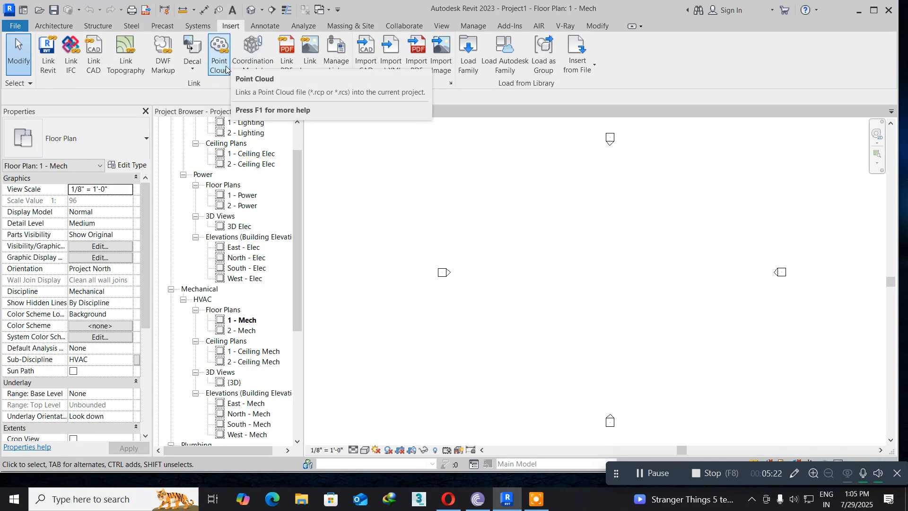
click(45, 52)
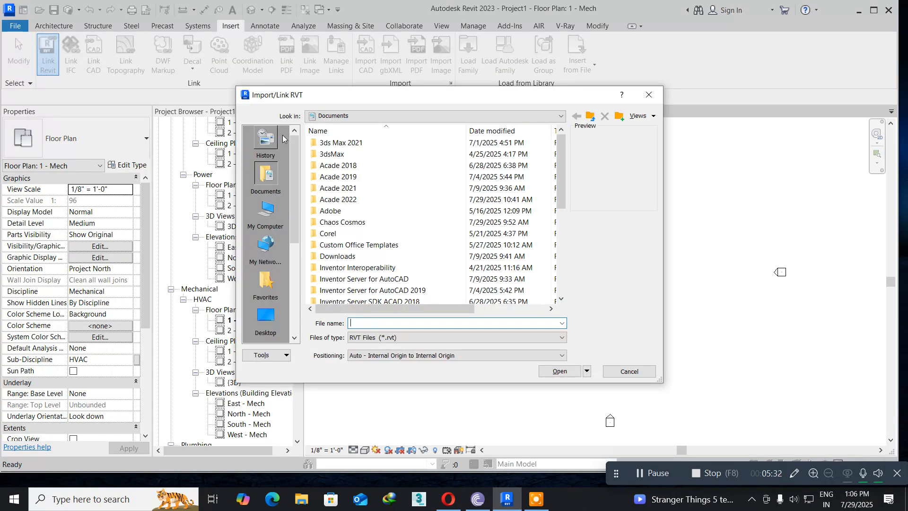
drag(340, 100, 217, 102)
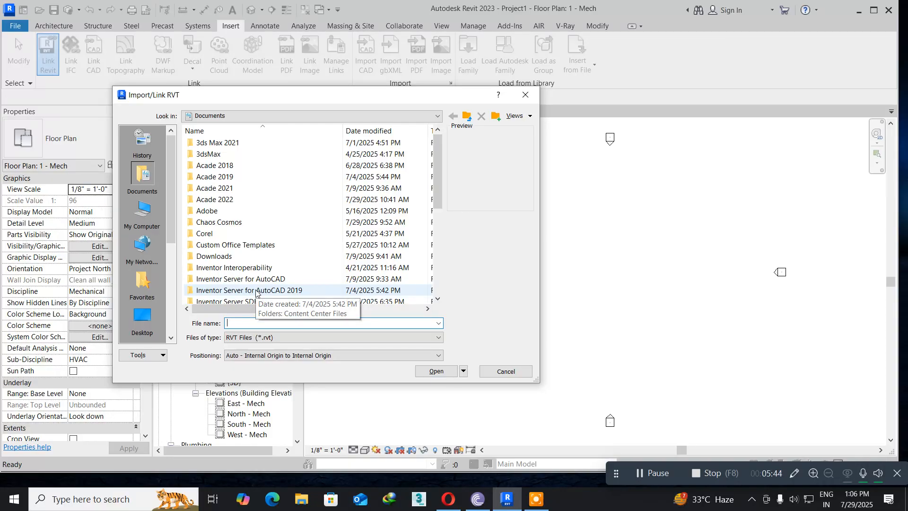
click(142, 211)
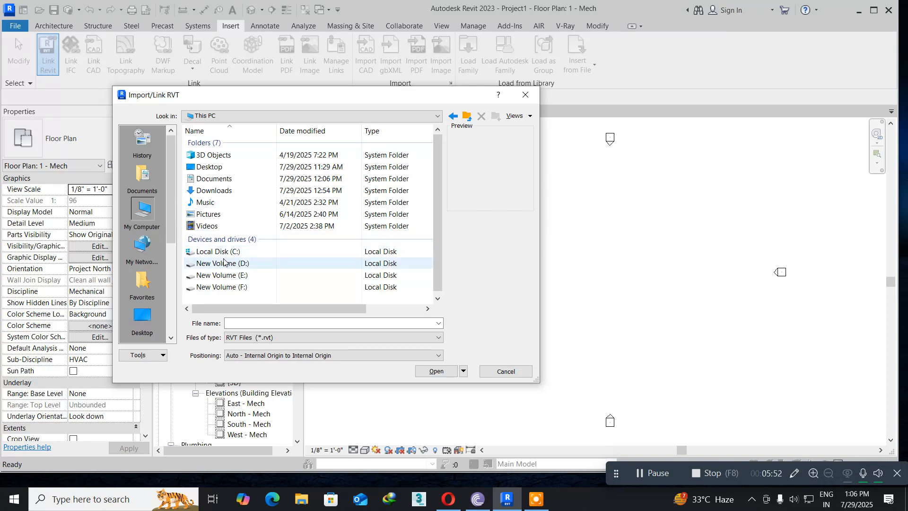
double_click(222, 263)
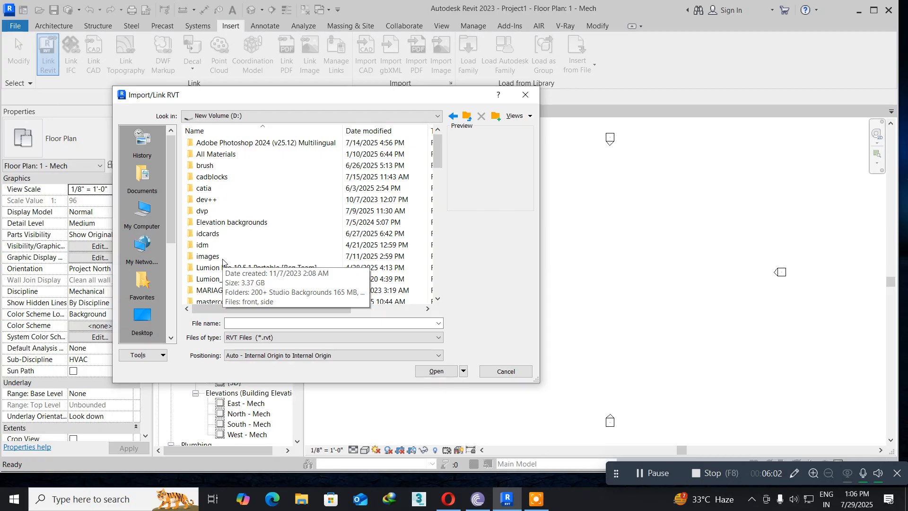
scroll(223, 259, down, 3)
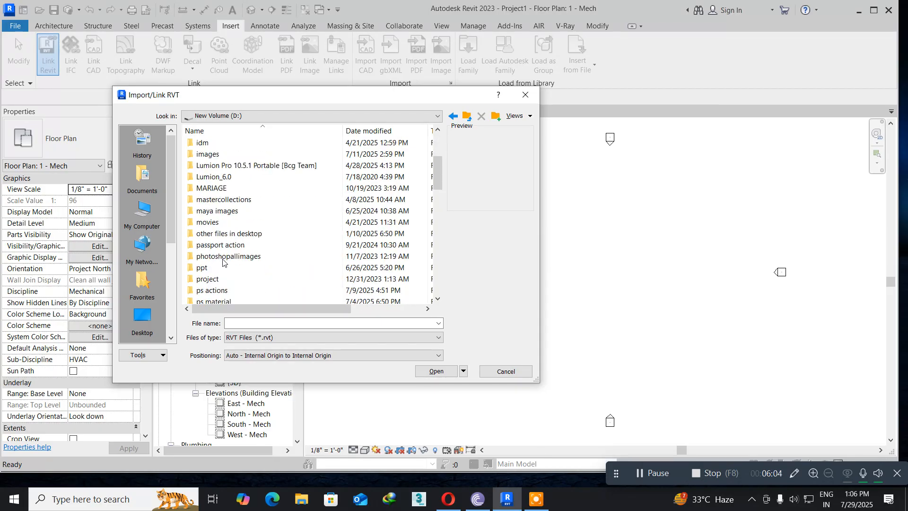
scroll(223, 259, down, 3)
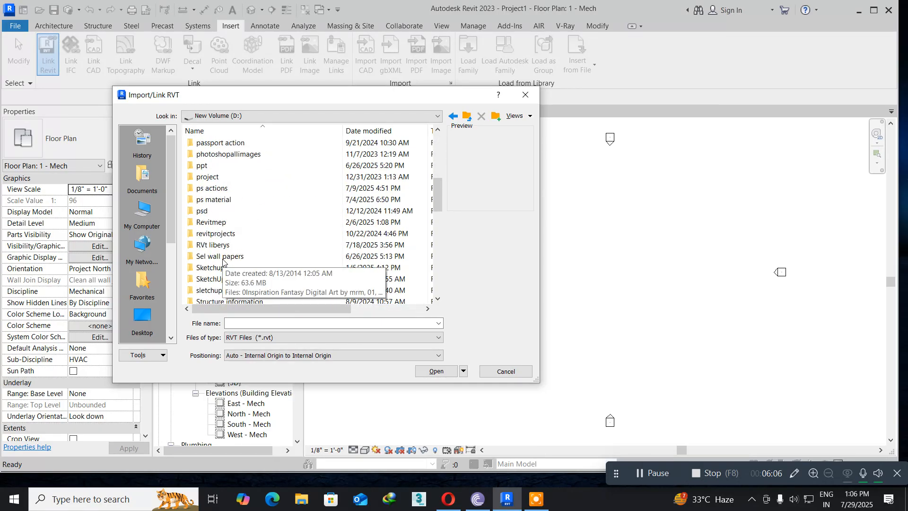
double_click(202, 223)
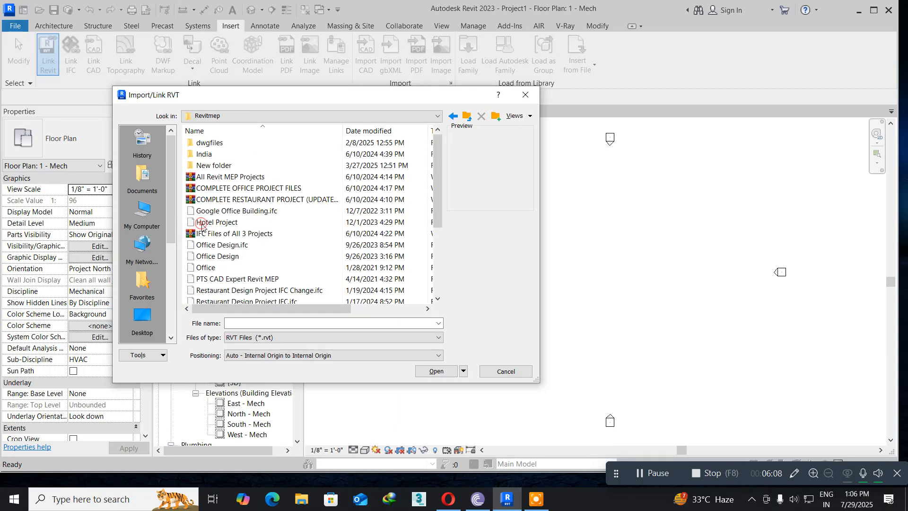
click(206, 166)
double_click(206, 166)
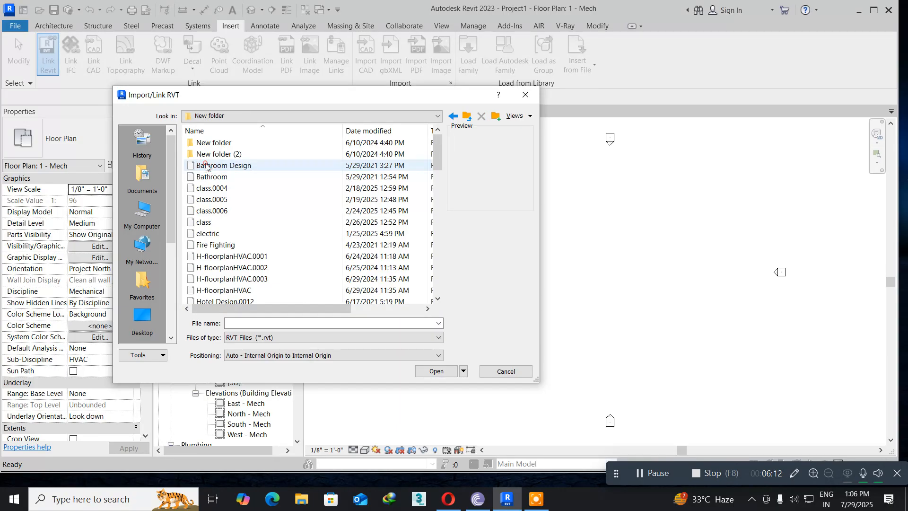
- Link the Hotel Design.rvt model into the project
scroll(213, 230, down, 2)
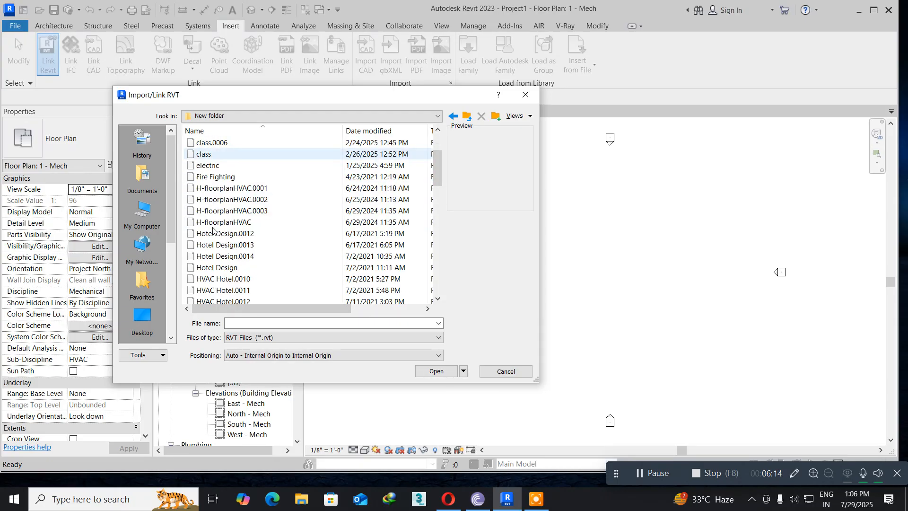
click(210, 271)
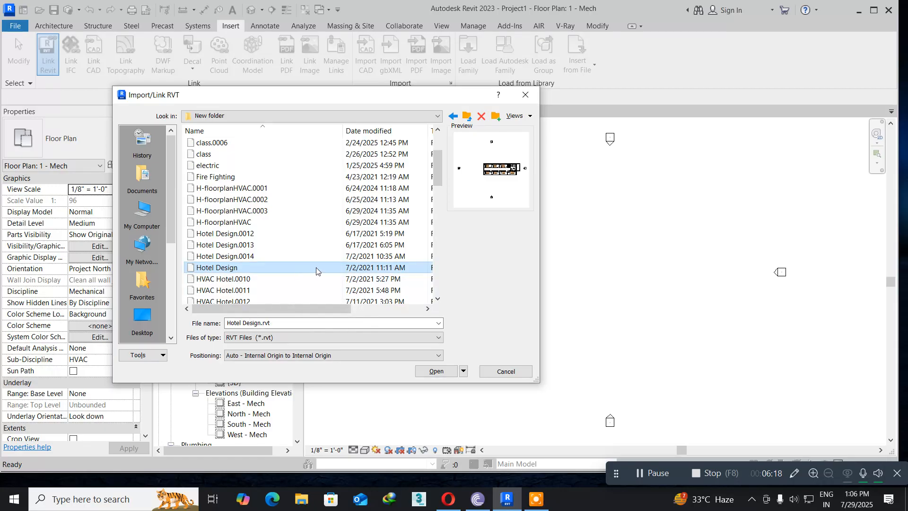
click(435, 371)
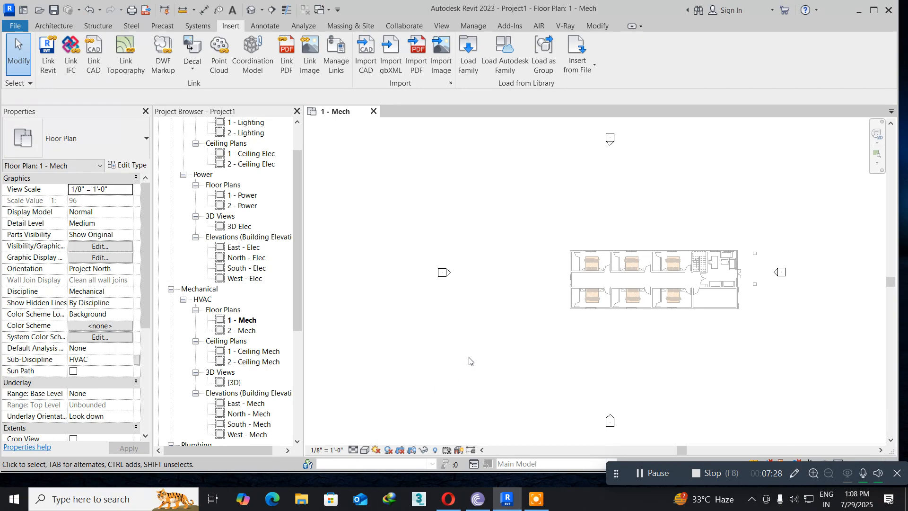
- Enable Room Bounding in the type properties of the linked hotel model
scroll(621, 320, up, 1)
scroll(620, 319, up, 1)
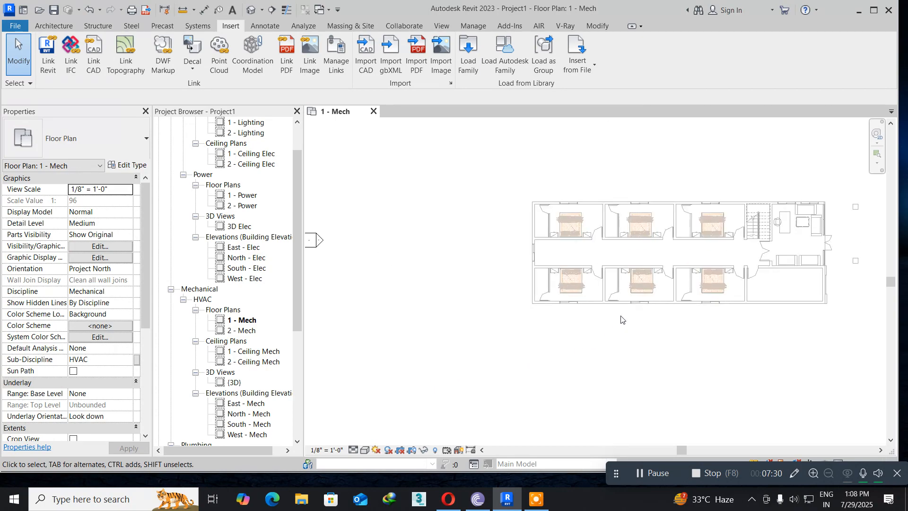
middle_drag(621, 319, 490, 350)
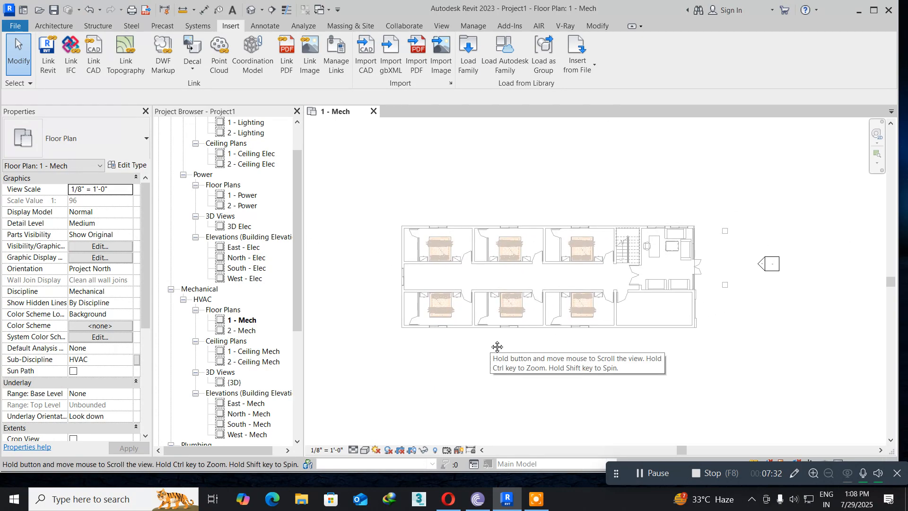
click(478, 329)
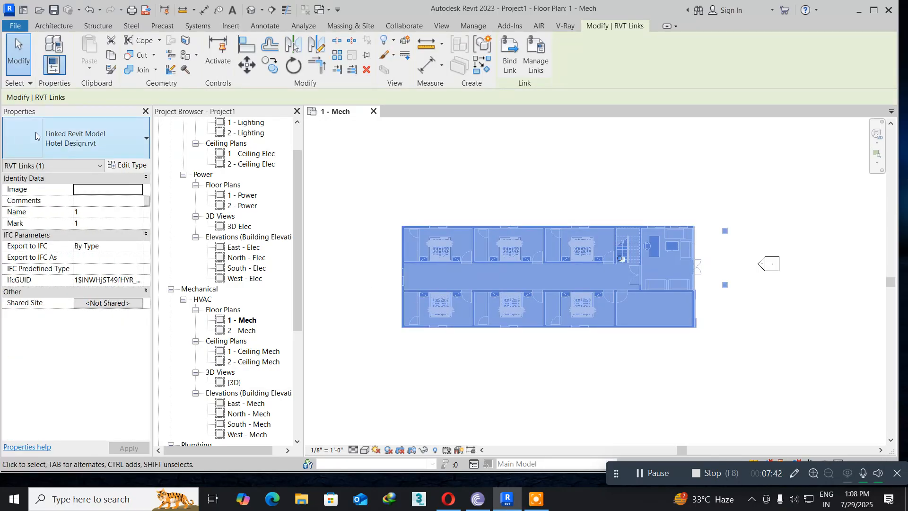
click(127, 165)
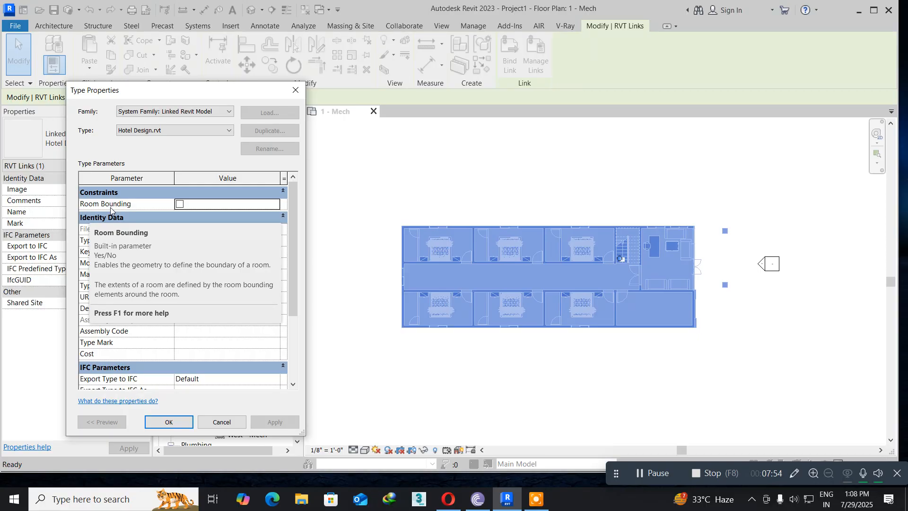
click(180, 205)
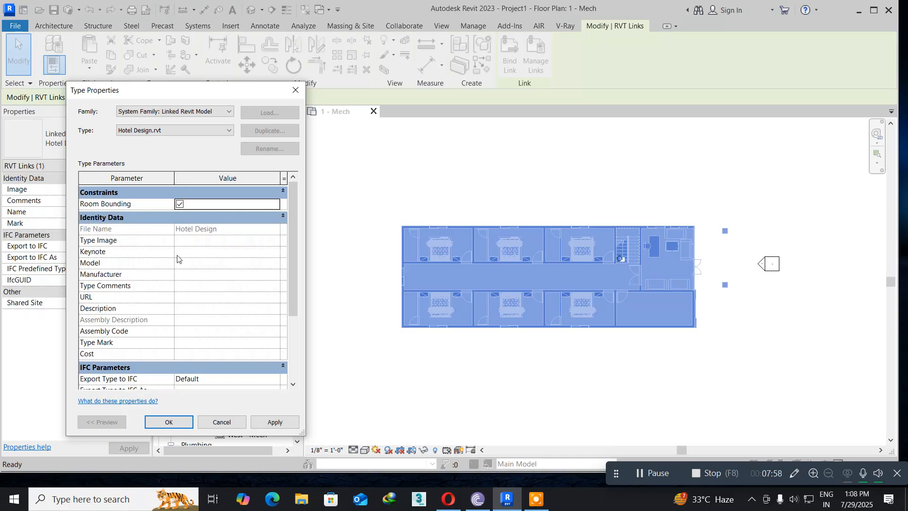
click(168, 422)
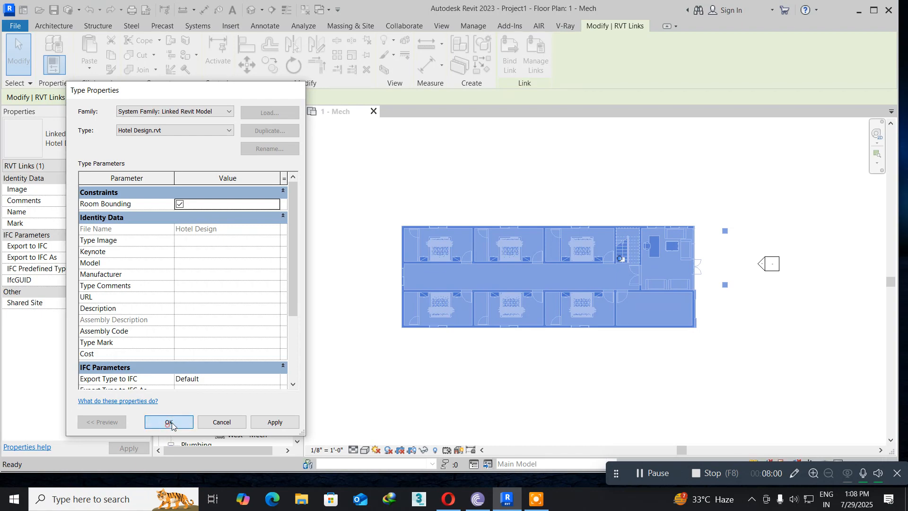
click(435, 367)
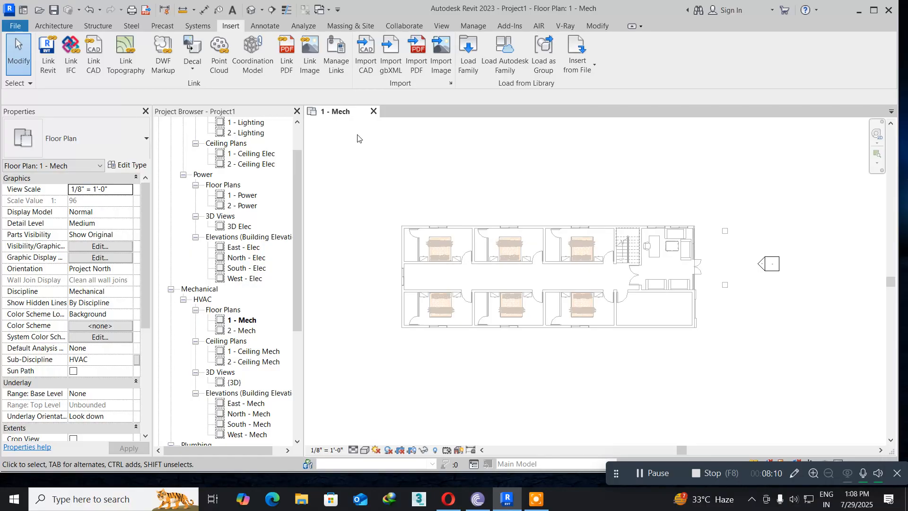
- Open the East - Mech elevation from the Mechanical HVAC views to show the linked hotel and its levels
click(395, 27)
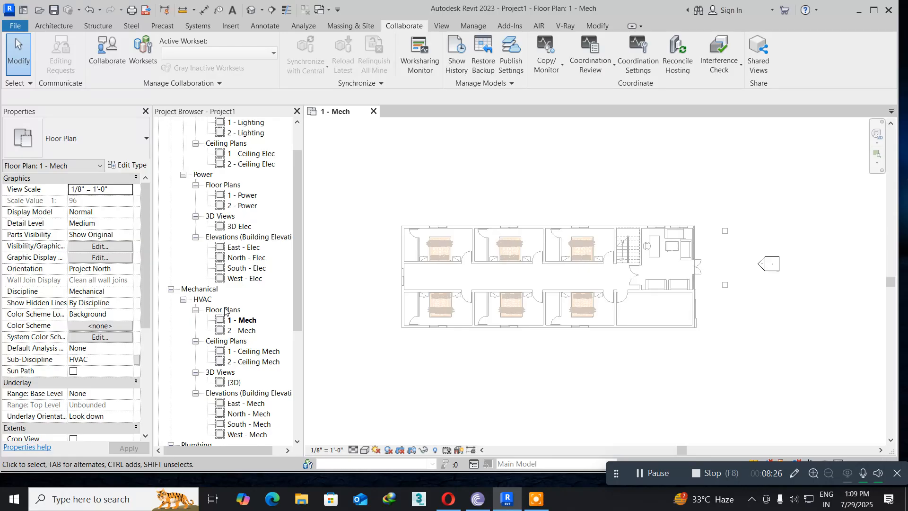
scroll(225, 309, down, 5)
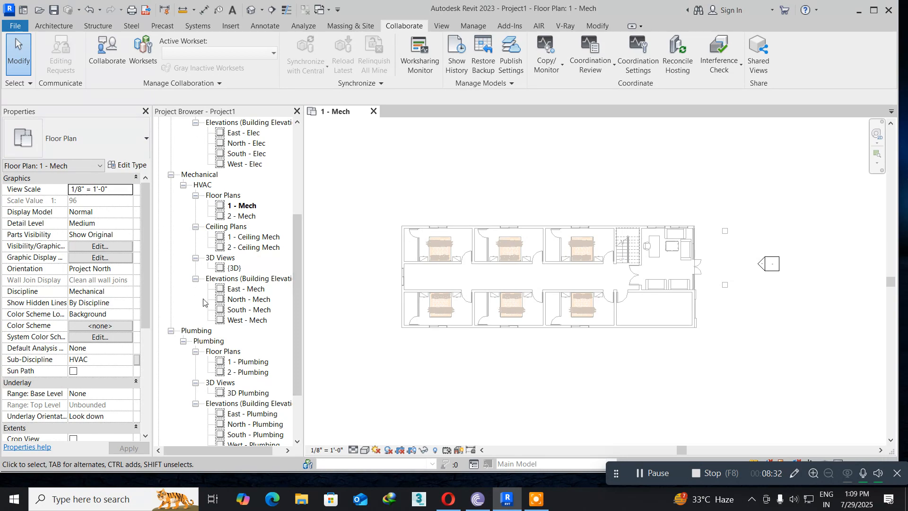
double_click(241, 289)
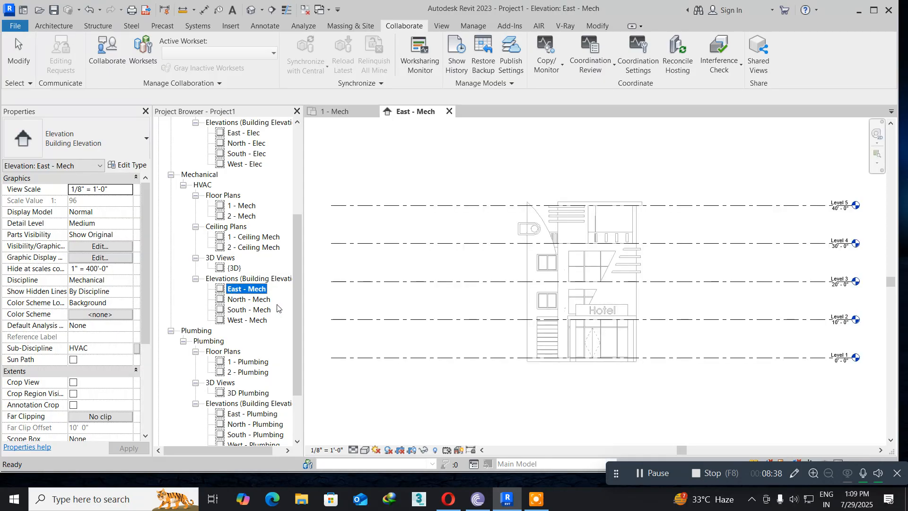
click(740, 407)
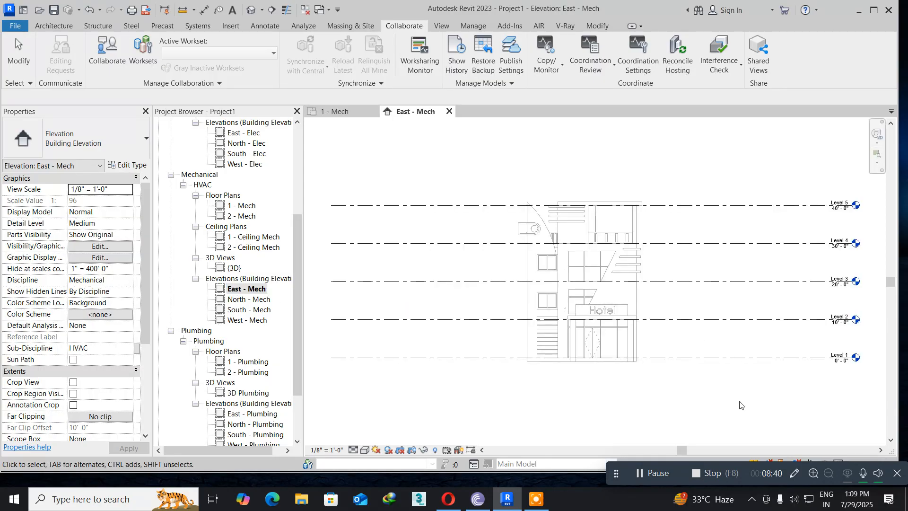
middle_click(681, 409)
middle_drag(680, 409, 574, 403)
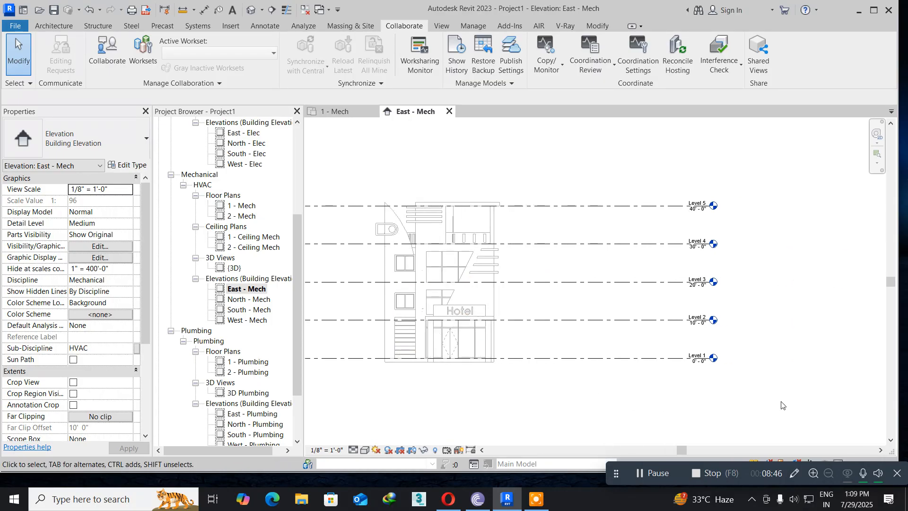
- Shift the project's Level 1 line horizontally so its head stands clear of the linked model's Level 1 head
scroll(784, 397, up, 2)
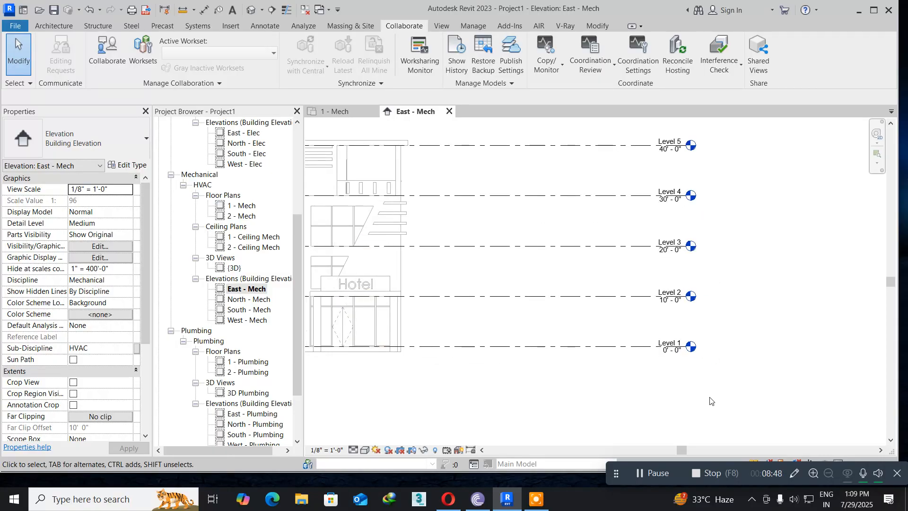
middle_drag(657, 395, 531, 433)
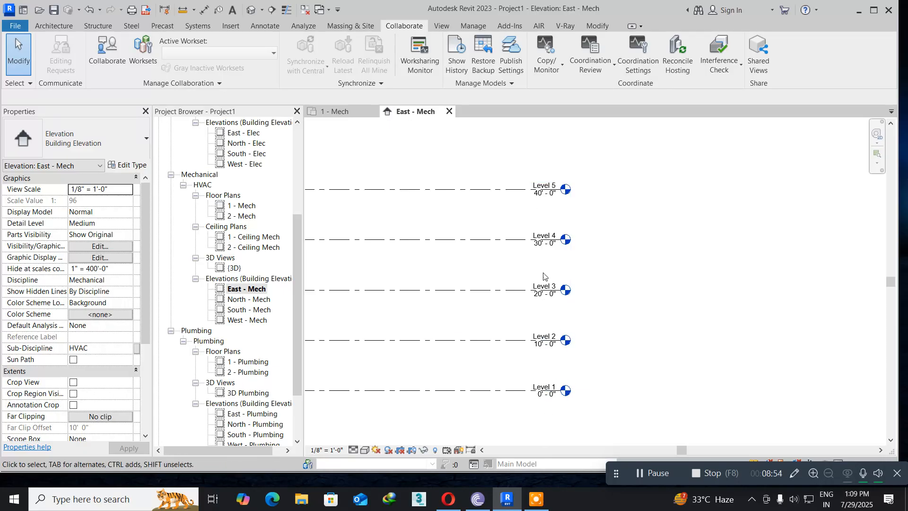
click(516, 394)
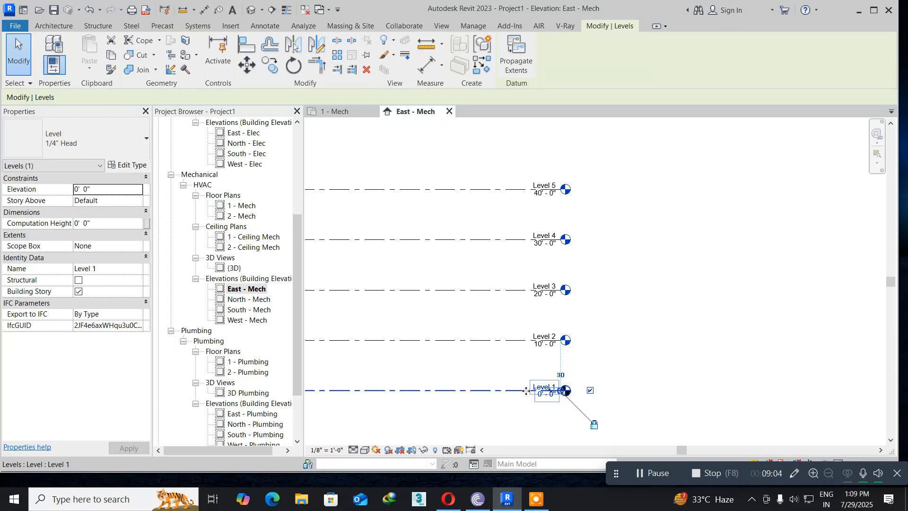
drag(525, 391, 608, 394)
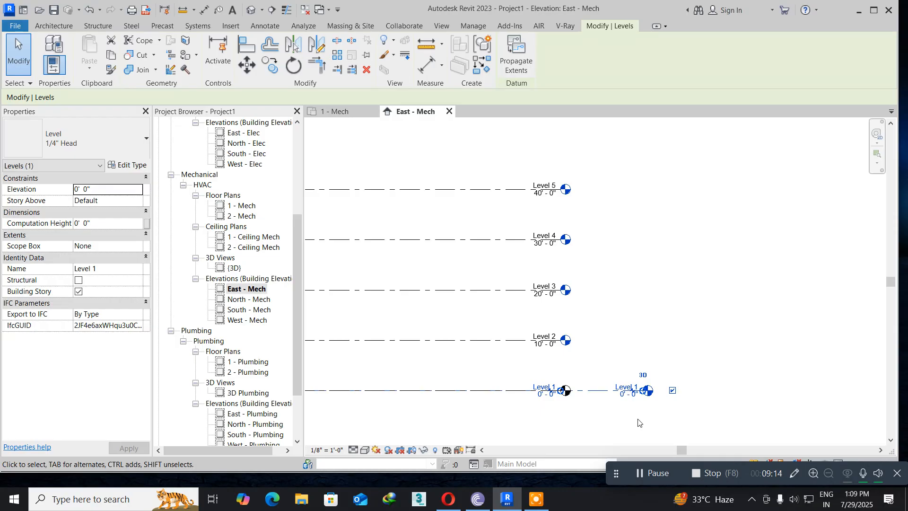
- Shift the project's Level 2 line sideways so its head stands roughly above the moved Level 1 head
scroll(638, 421, up, 2)
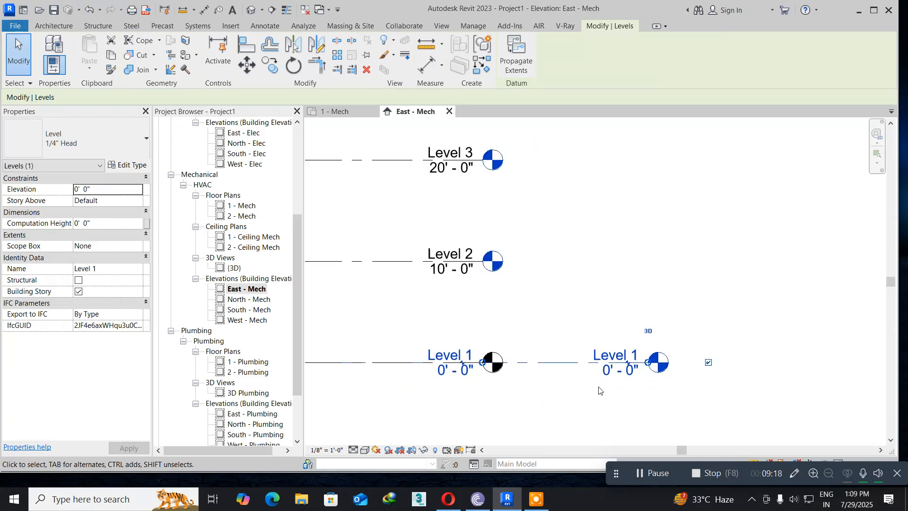
scroll(599, 390, down, 1)
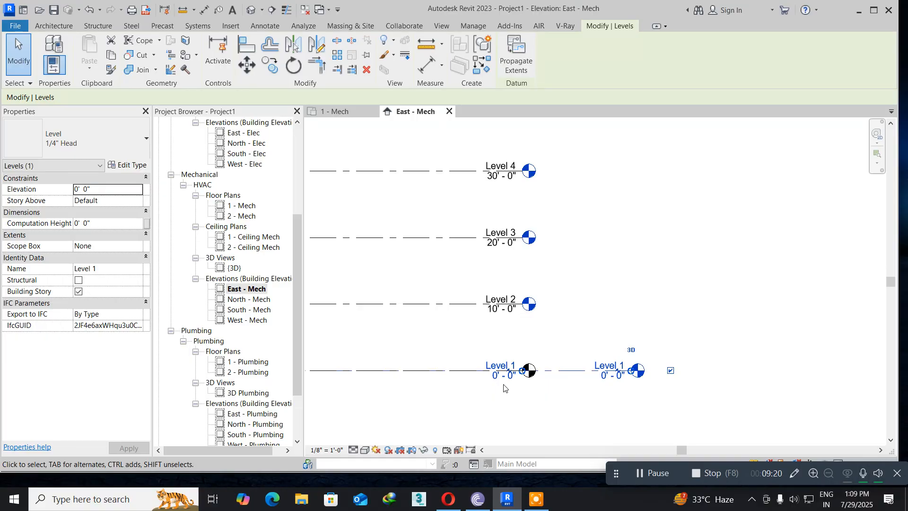
click(435, 304)
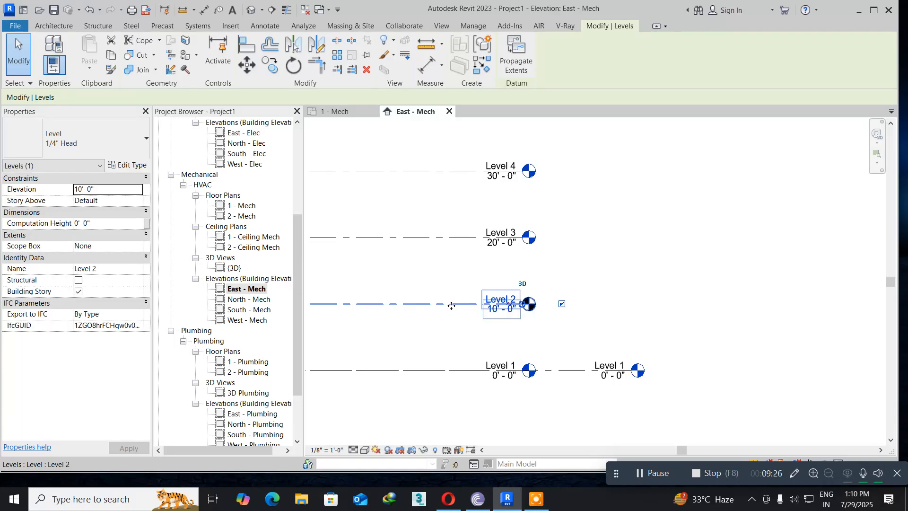
drag(452, 306, 554, 310)
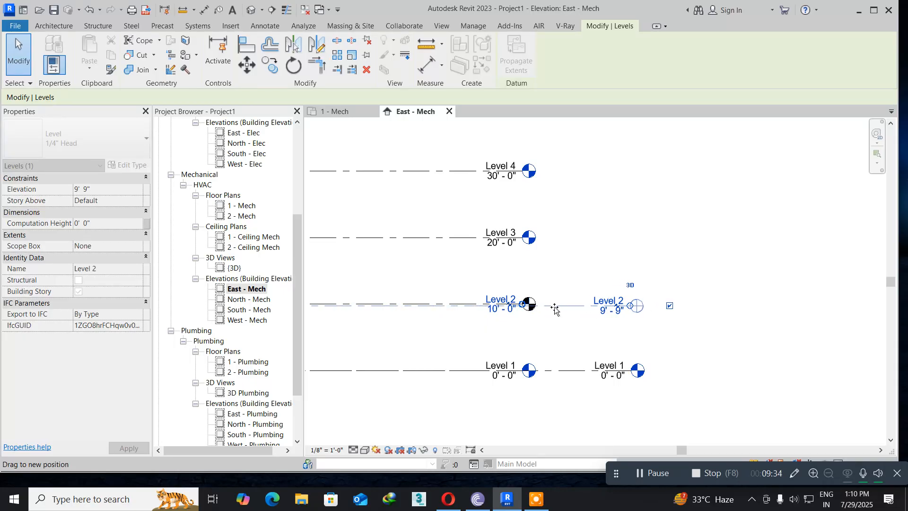
drag(554, 310, 558, 310)
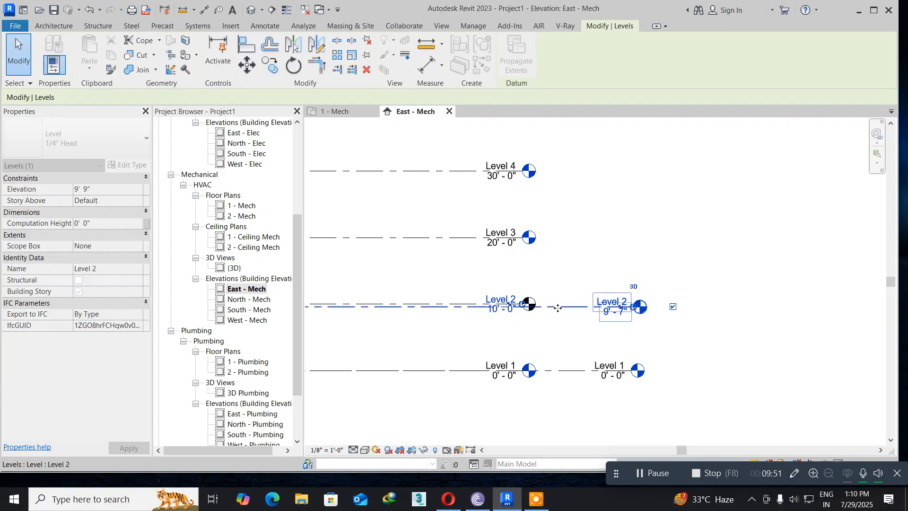
- Set the project's Level 2 elevation to 10' 0" and deselect the level
click(604, 313)
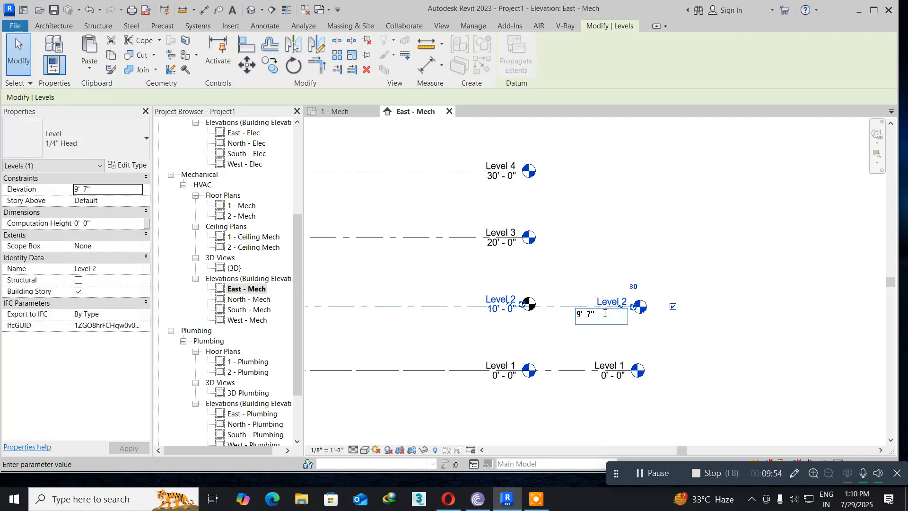
drag(603, 315, 555, 320)
text(1)
key(BackSpace)
text(10 0)
key(Return)
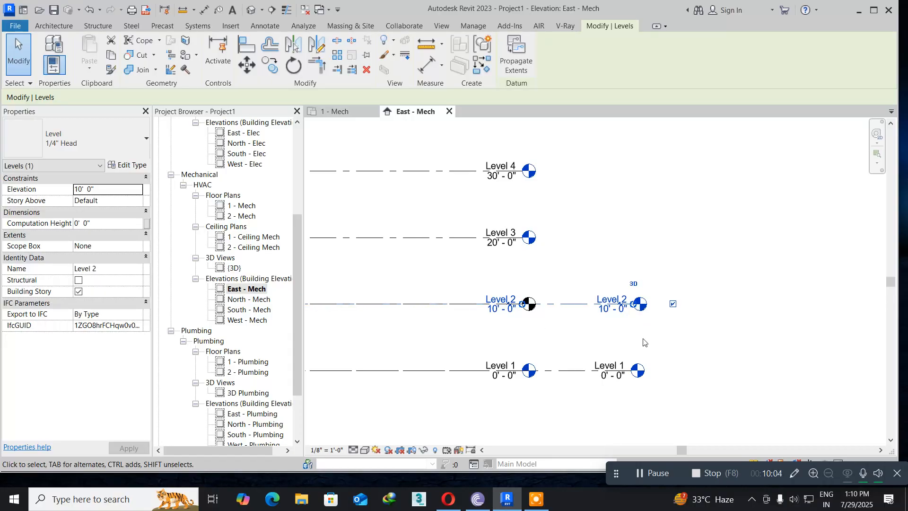
click(723, 340)
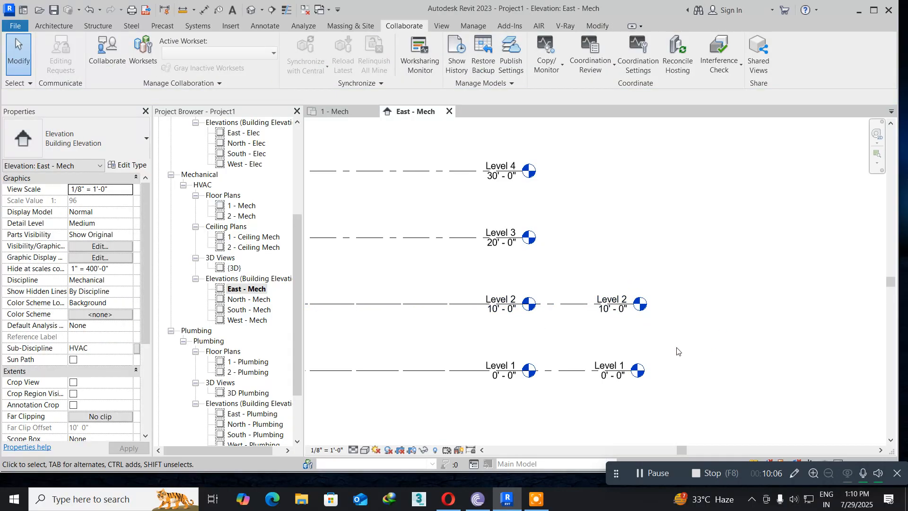
- Start Copy/Monitor with the Select Link option on the linked hotel model
scroll(565, 355, down, 3)
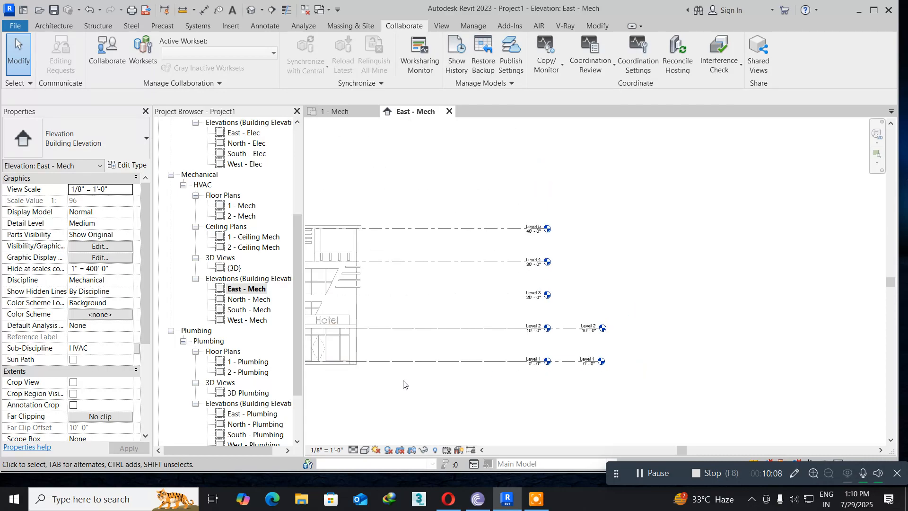
middle_drag(446, 404, 582, 408)
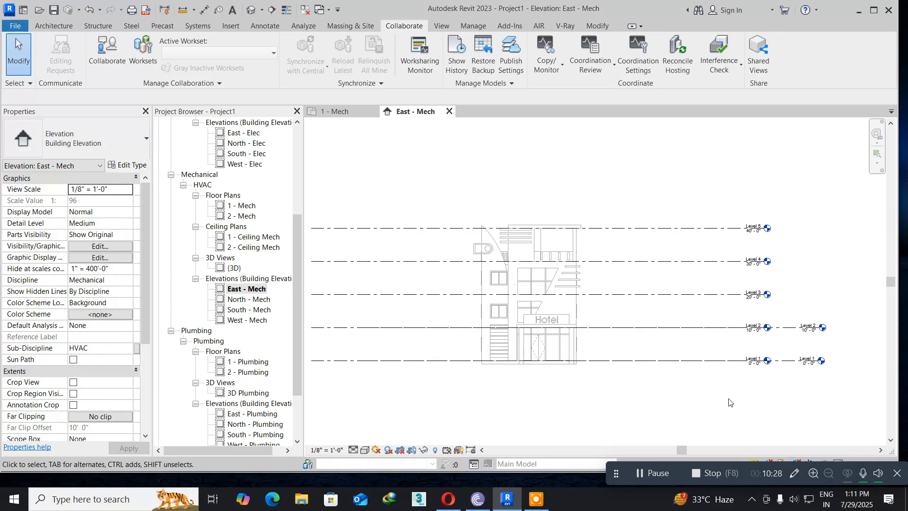
middle_drag(715, 397, 616, 416)
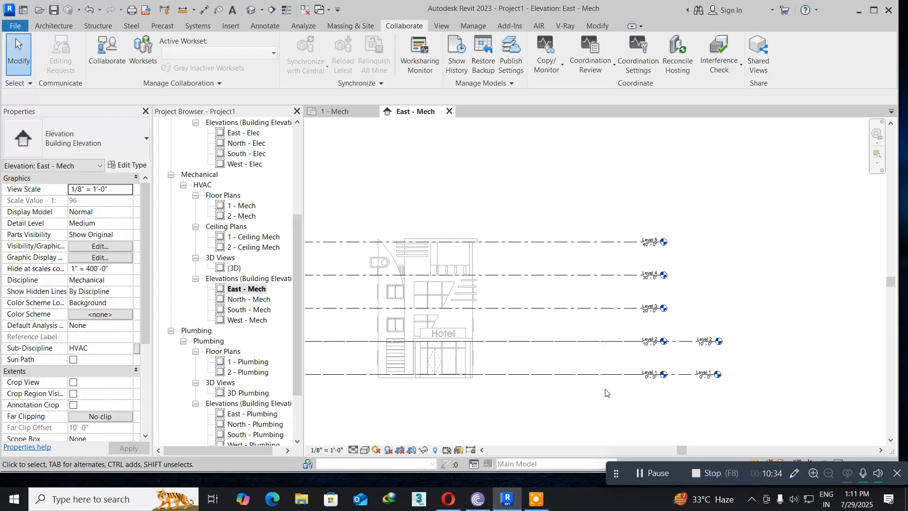
scroll(605, 393, up, 2)
scroll(610, 397, up, 2)
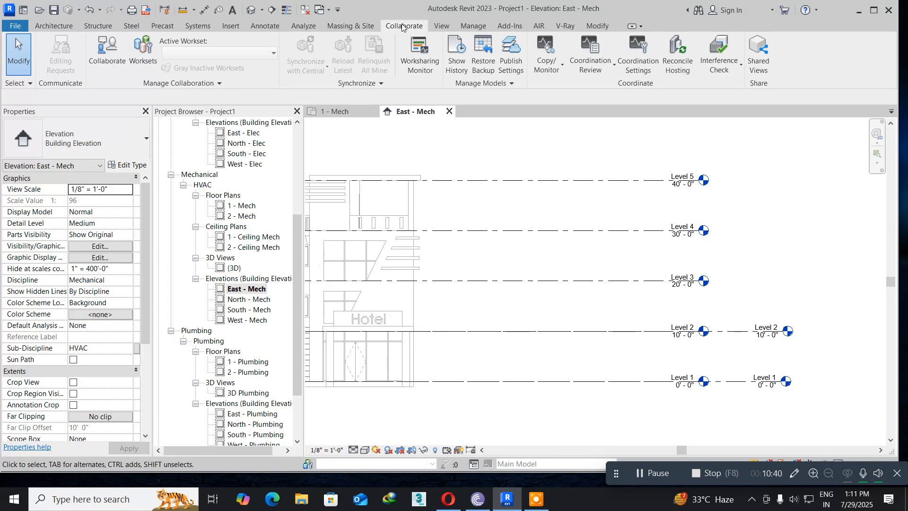
click(558, 71)
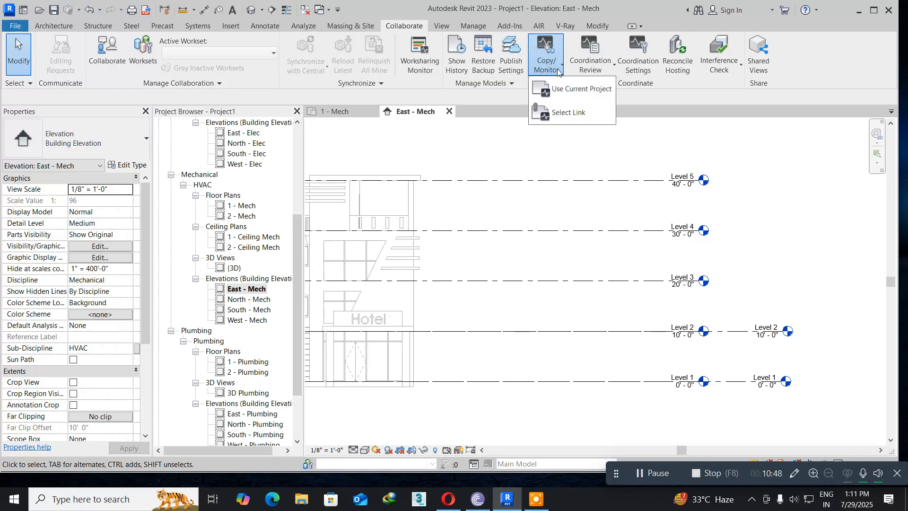
click(570, 112)
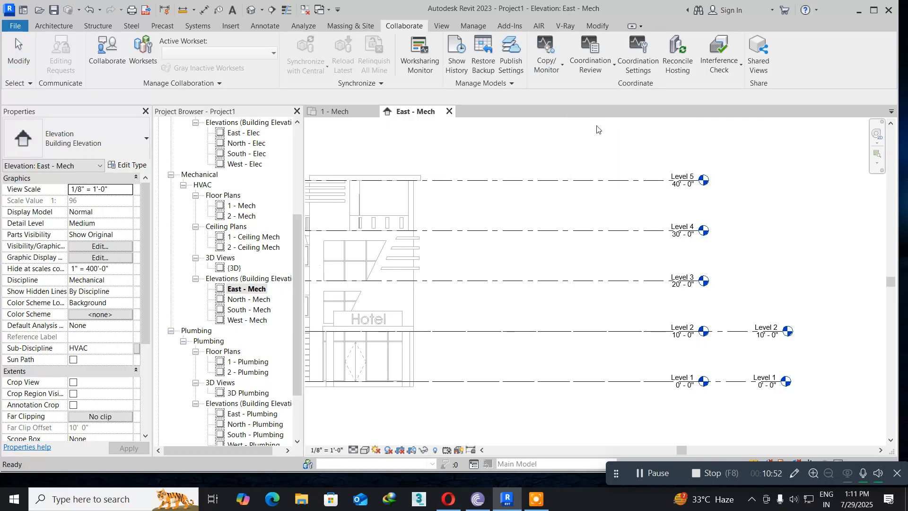
click(703, 182)
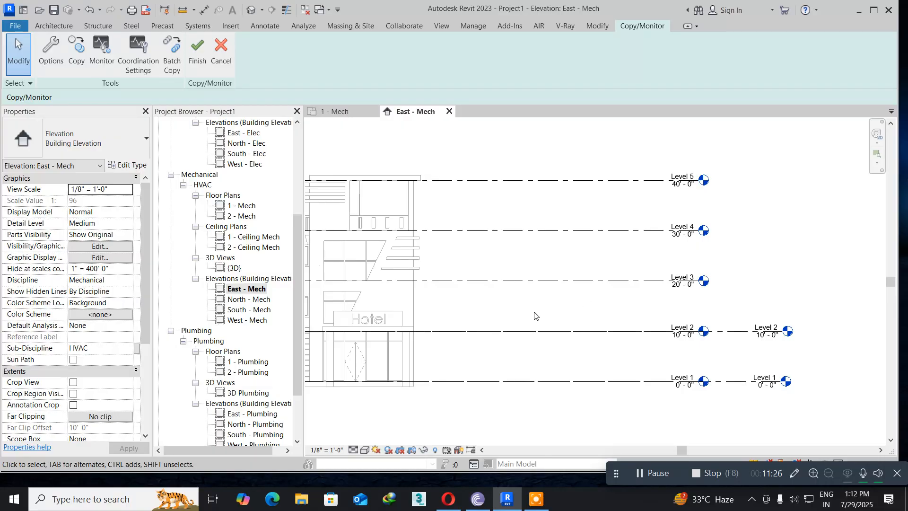
- Copy the linked model's Level 3 and Level 4 into the project together using the Multiple option, and dismiss the warning
click(78, 59)
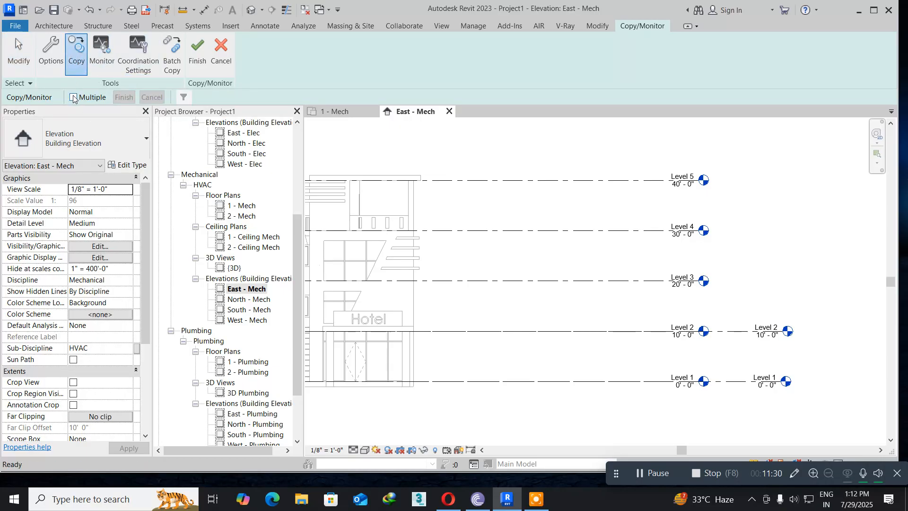
click(73, 97)
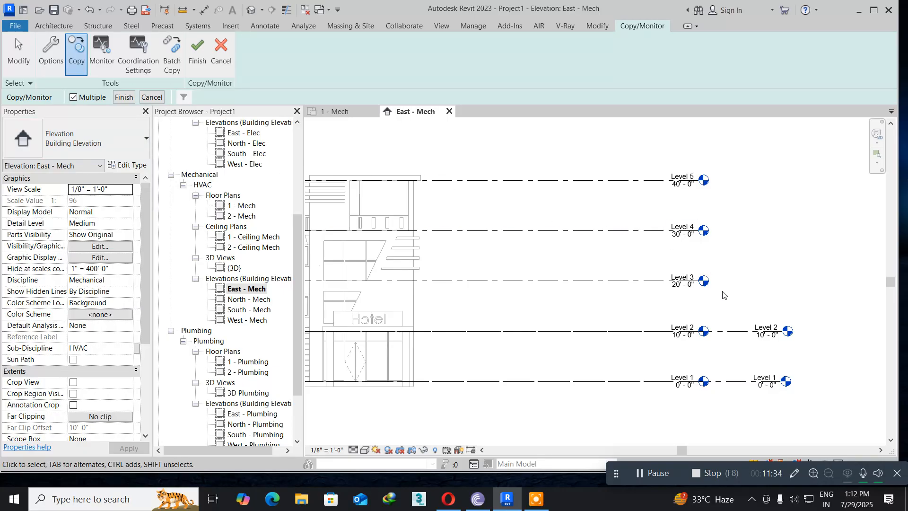
drag(722, 295, 653, 217)
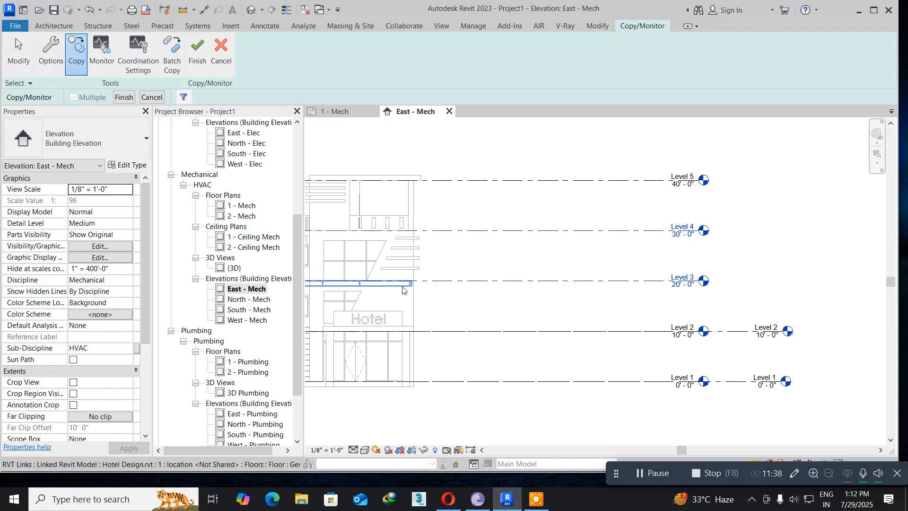
click(124, 98)
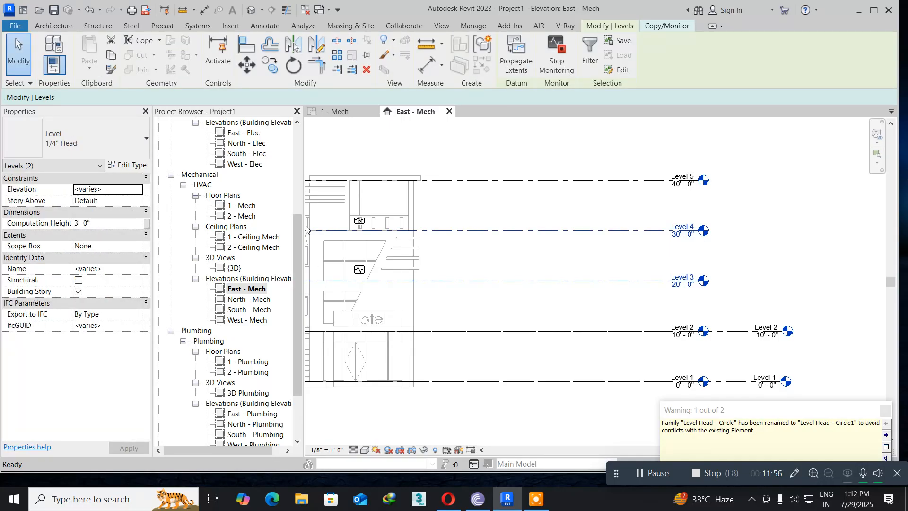
click(881, 409)
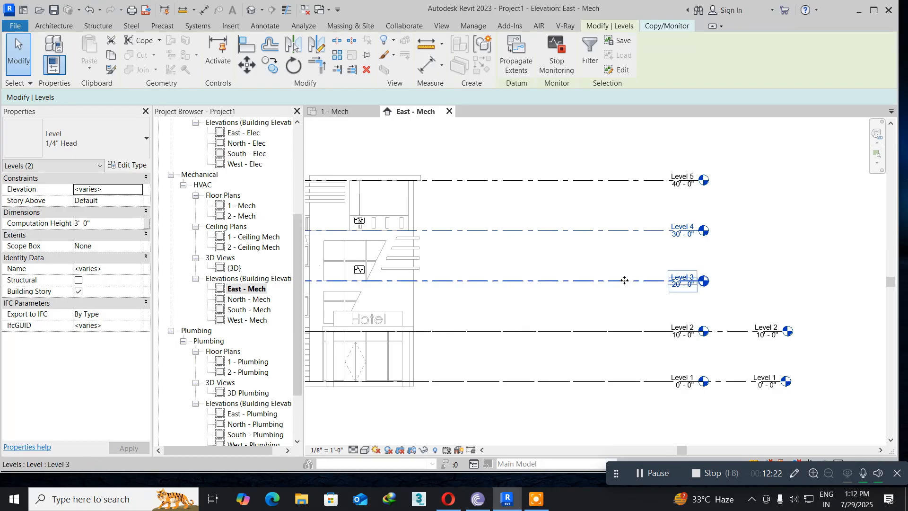
- Shift the copied Level 3 and Level 4 lines sideways so their heads align with the project's Level 1 and Level 2 heads
drag(624, 281, 708, 282)
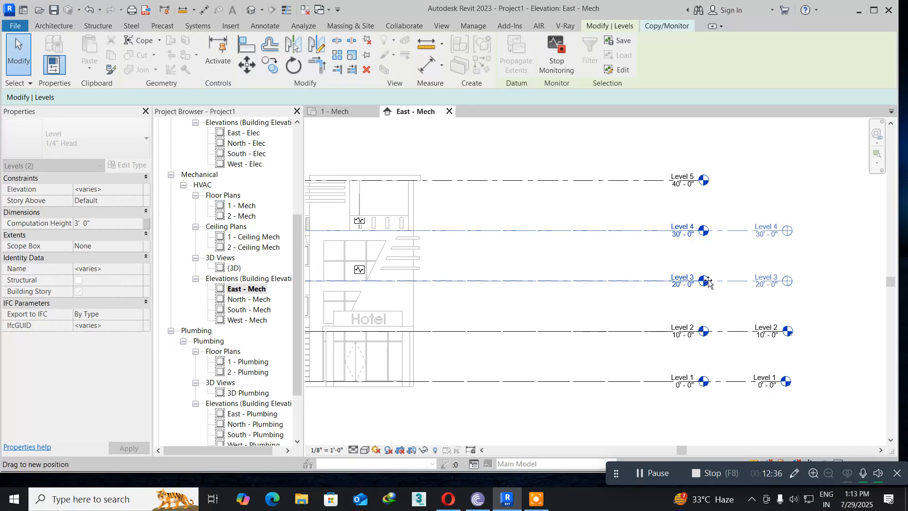
drag(709, 282, 708, 282)
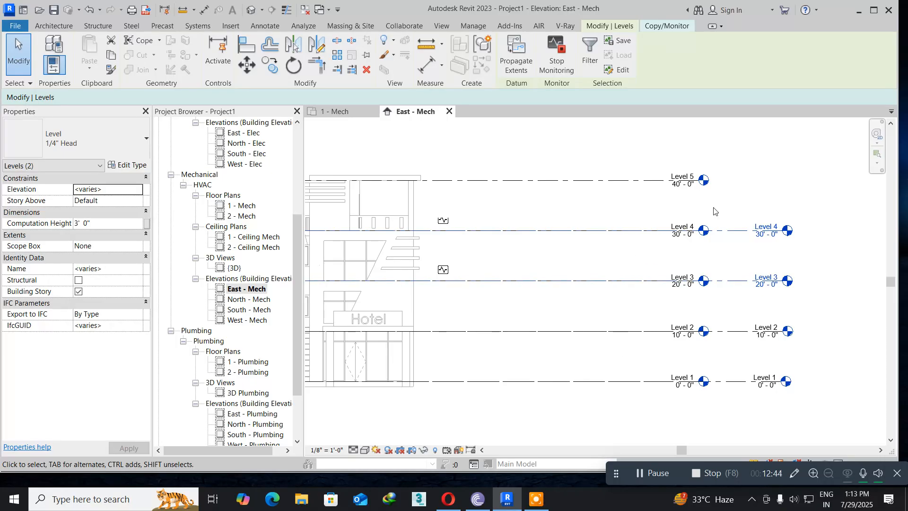
click(840, 229)
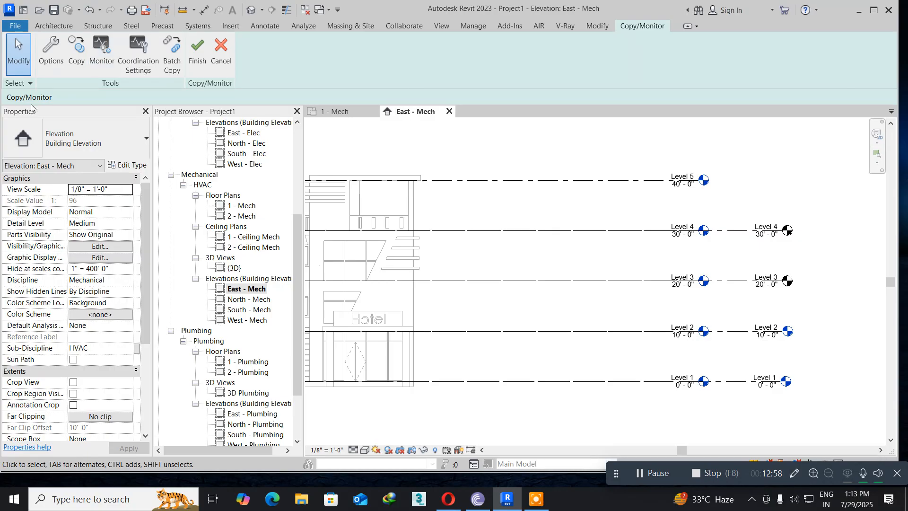
- Monitor the project's Level 1 and Level 2 against the matching linked levels and finish Copy/Monitor
click(100, 65)
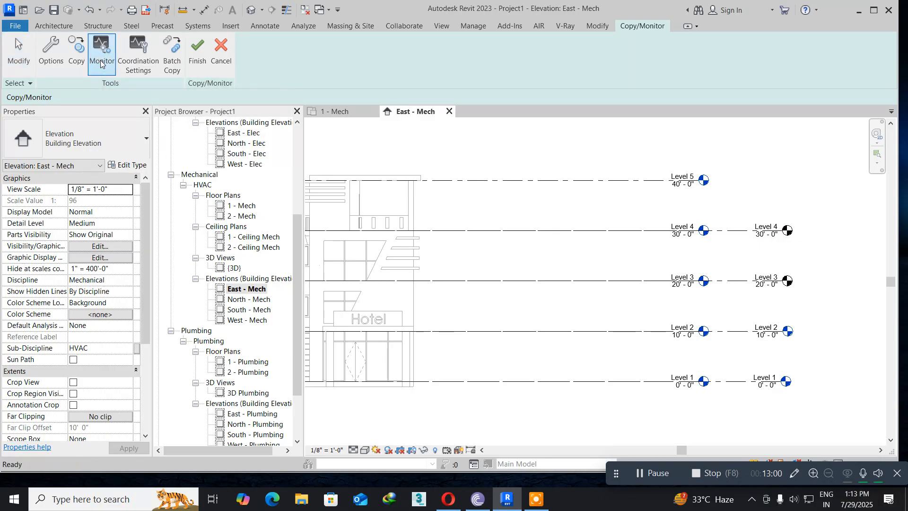
click(101, 64)
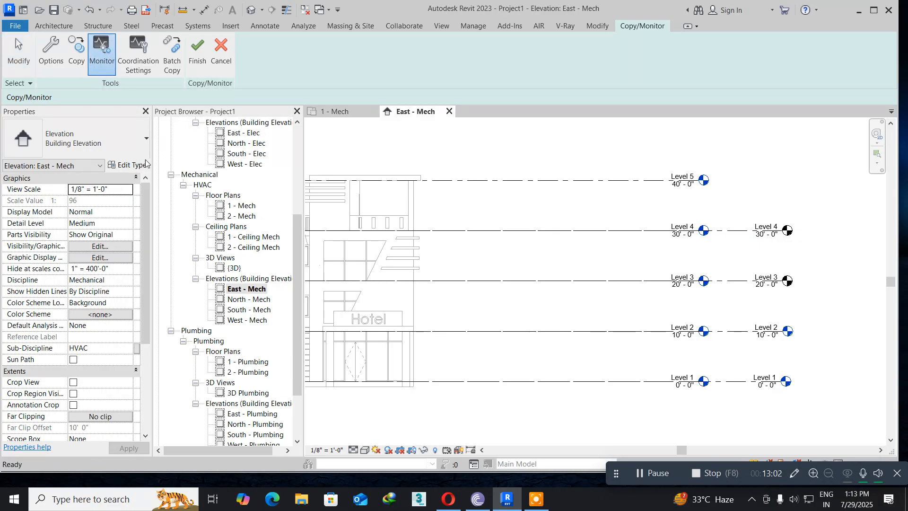
click(729, 384)
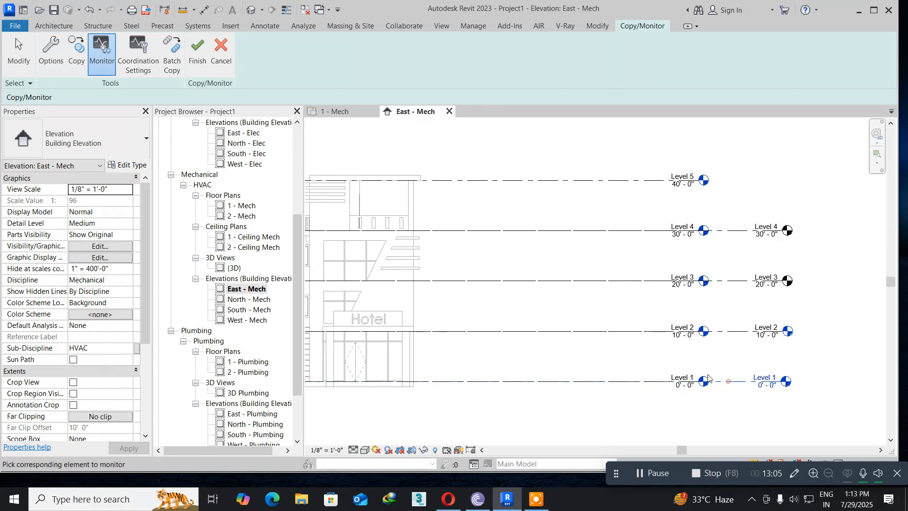
click(635, 381)
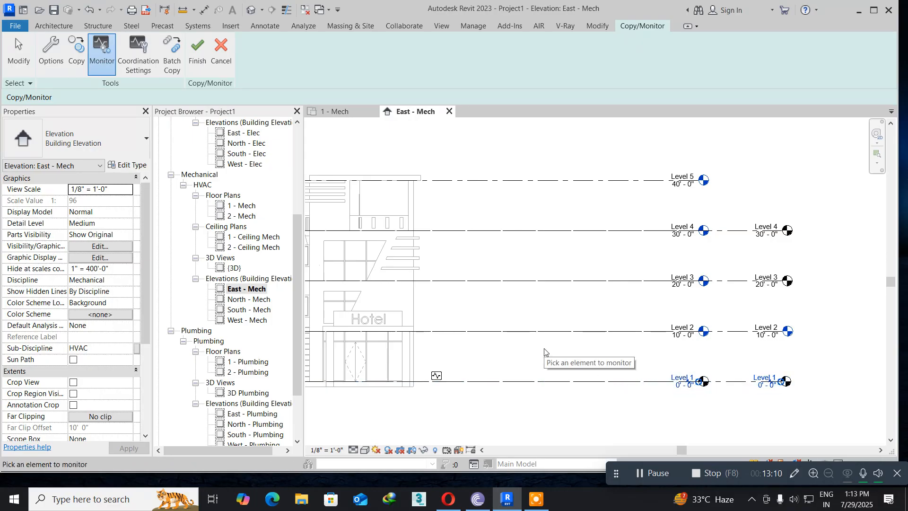
click(729, 335)
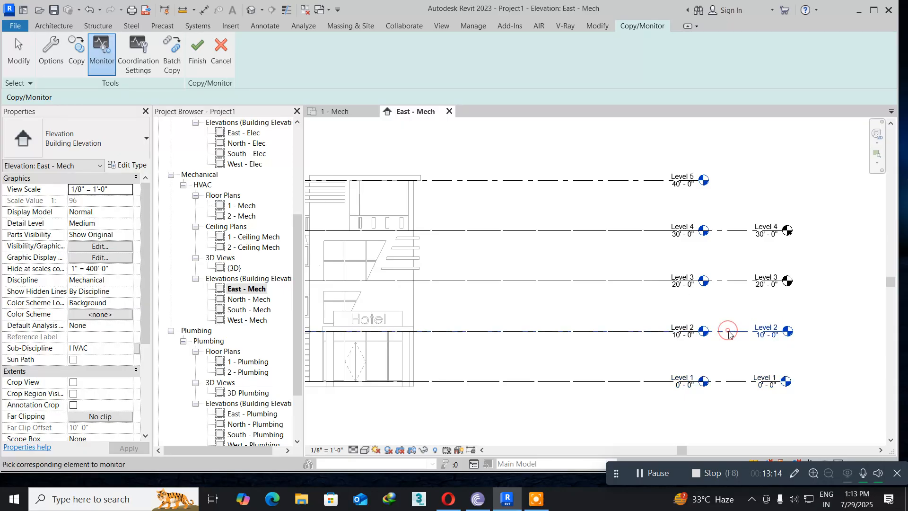
click(618, 332)
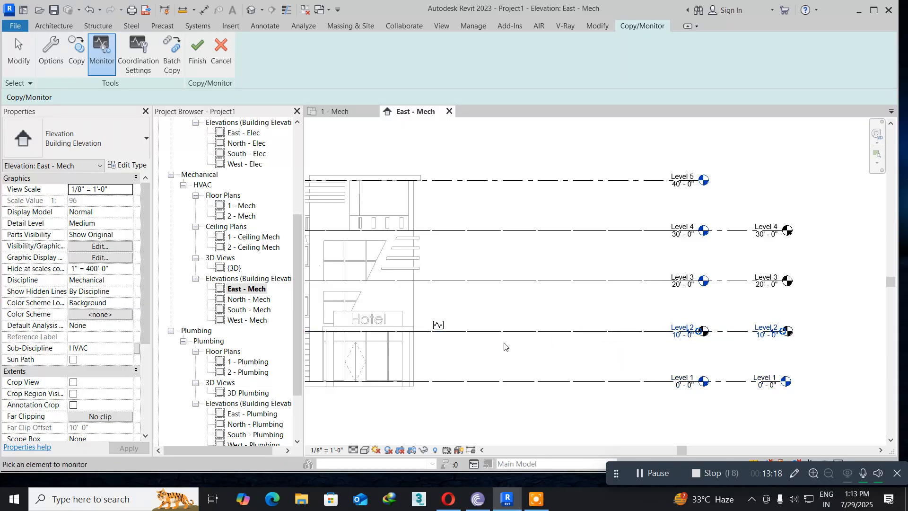
click(192, 52)
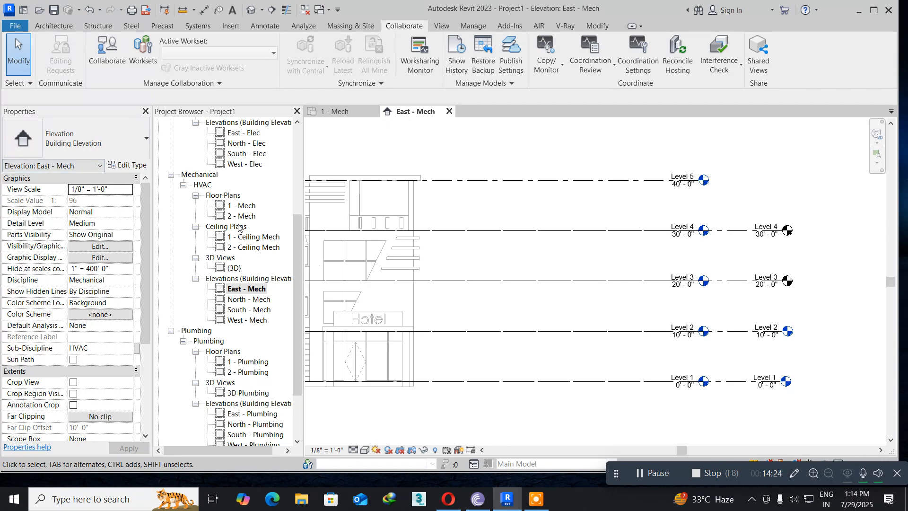
- Open the 1 - Mech floor plan under the mechanical HVAC views
click(242, 206)
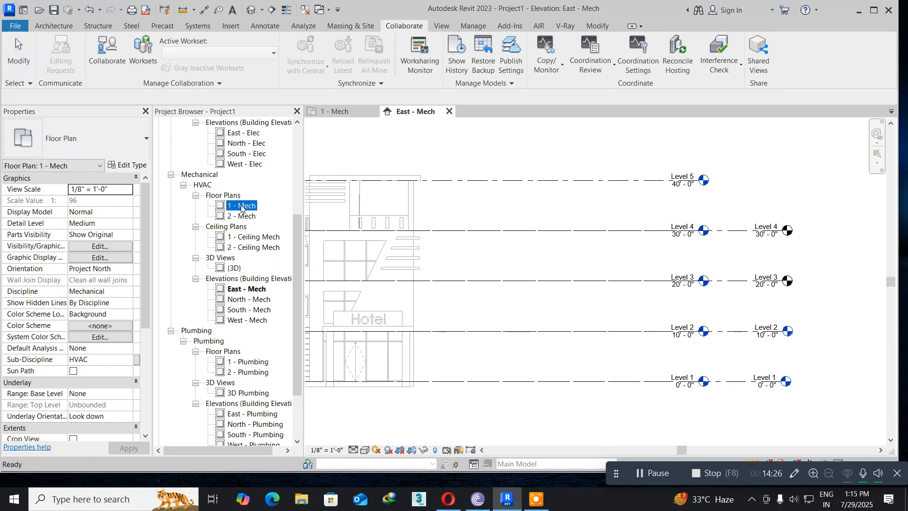
double_click(241, 206)
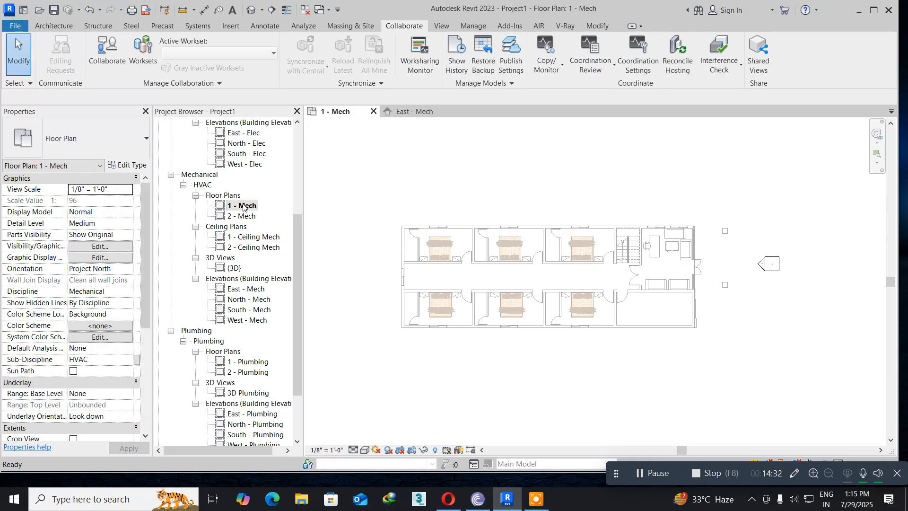
click(243, 207)
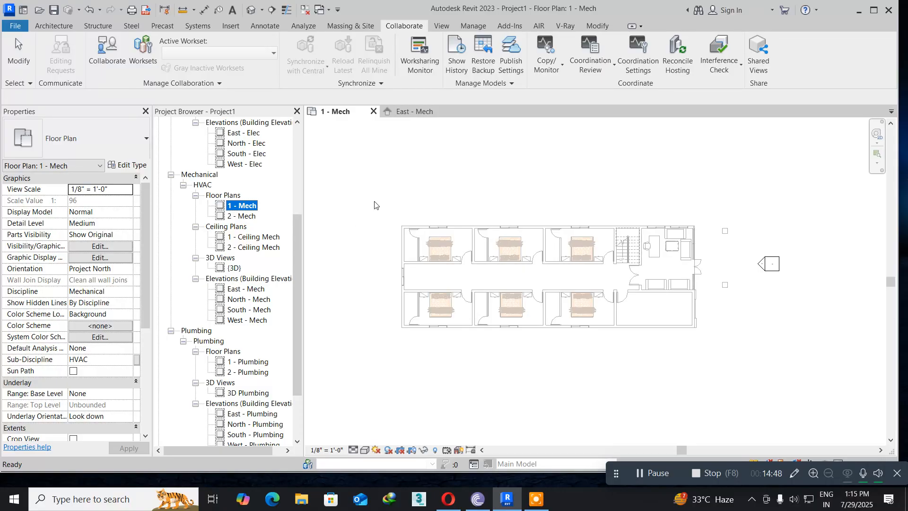
- Start a new floor plan view and keep Mechanical Plan as the view template applied to new views of its Floor Plan type
click(435, 28)
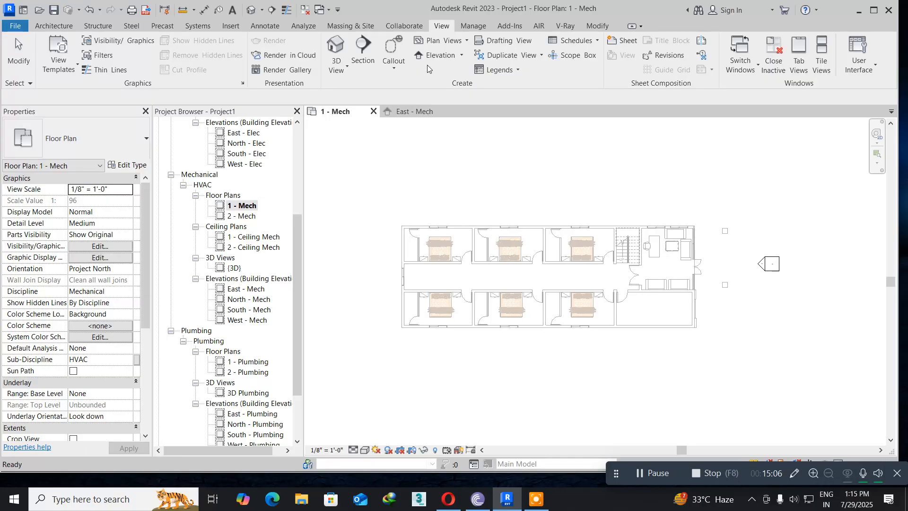
click(467, 41)
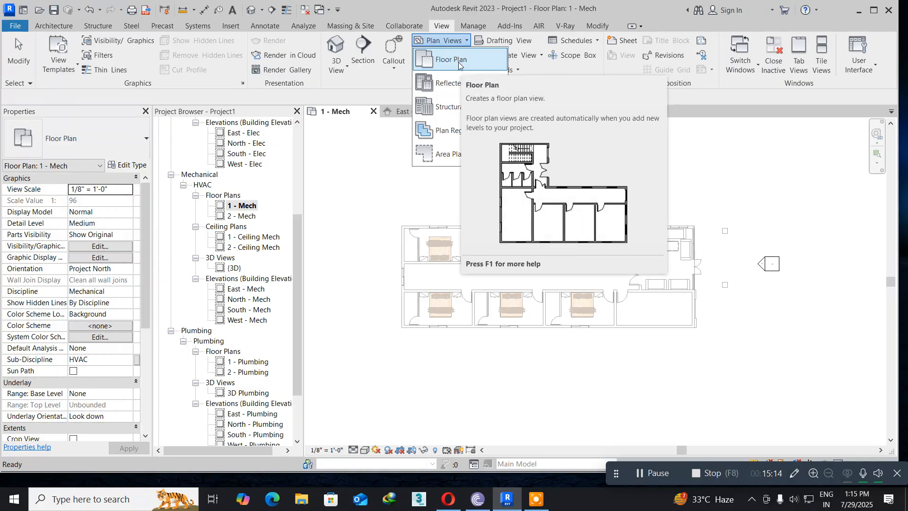
click(458, 61)
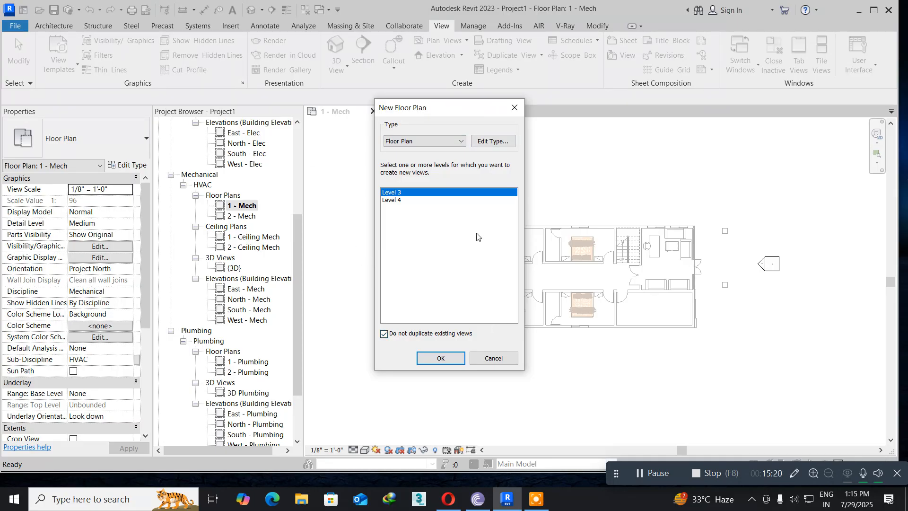
click(487, 141)
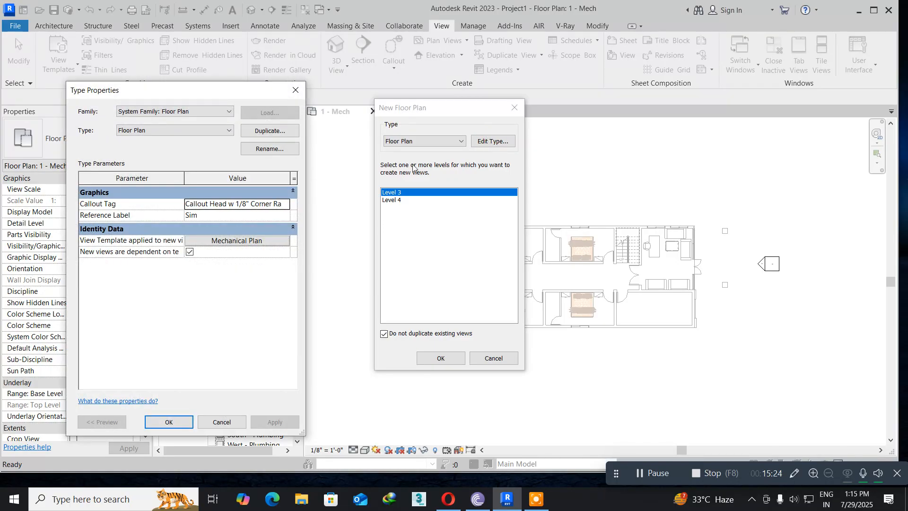
click(229, 241)
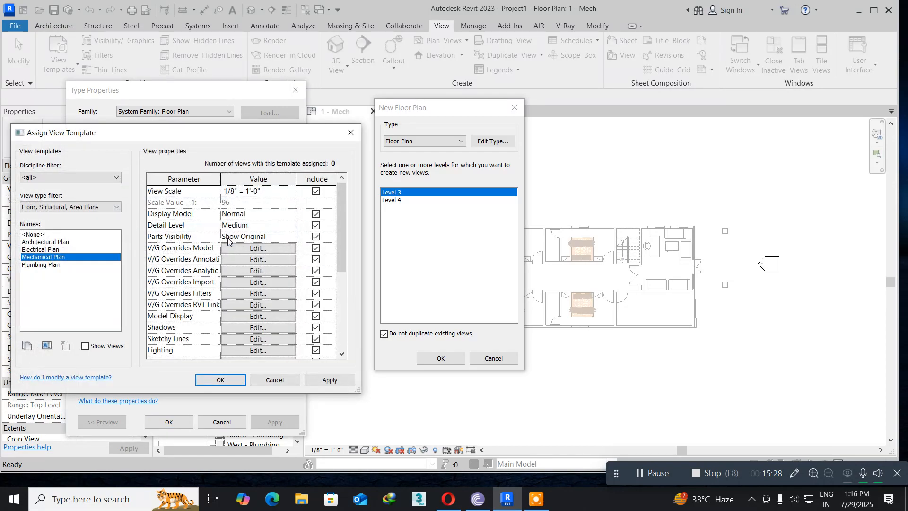
scroll(244, 284, down, 5)
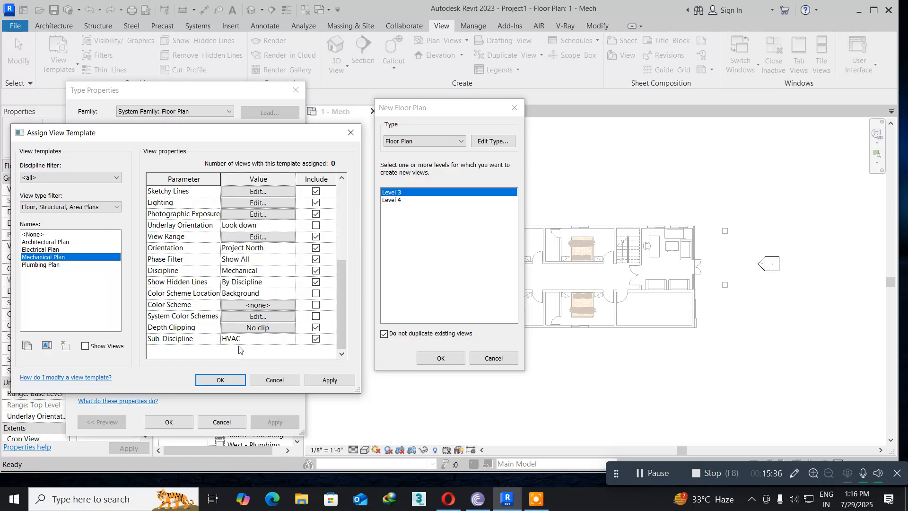
click(220, 379)
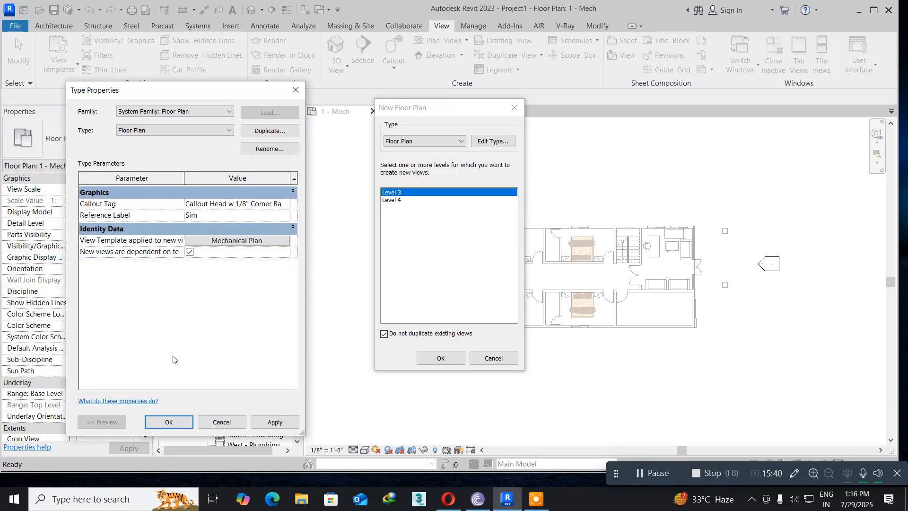
click(177, 422)
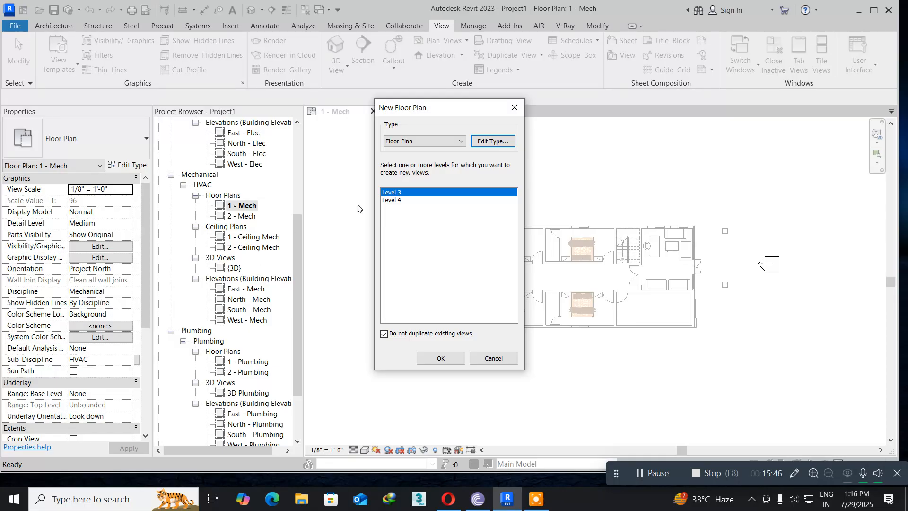
- Create floor plan views for Level 3 and Level 4, and open the new Level 3 floor plan
ctrl+click(389, 201)
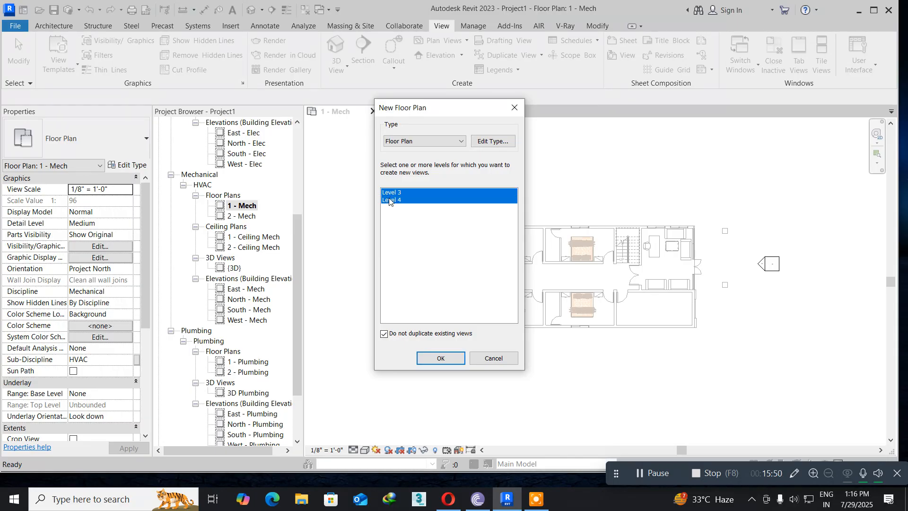
click(433, 358)
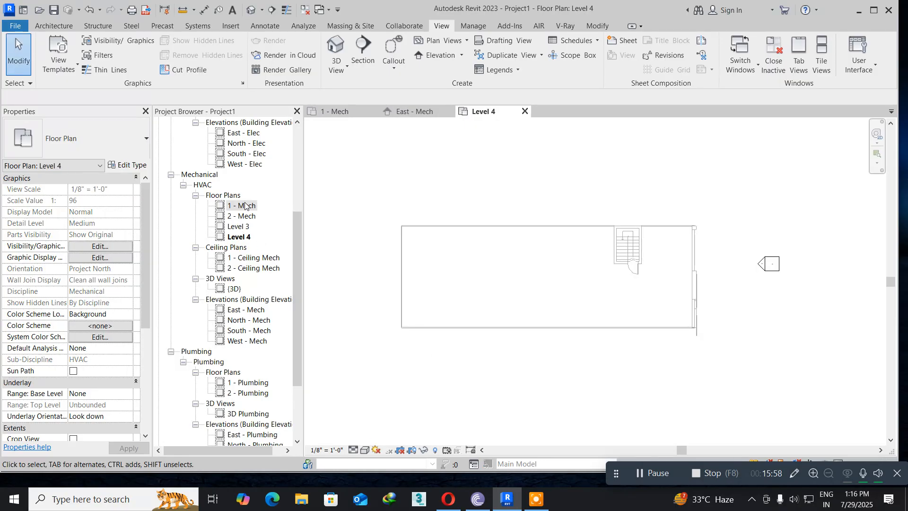
double_click(239, 227)
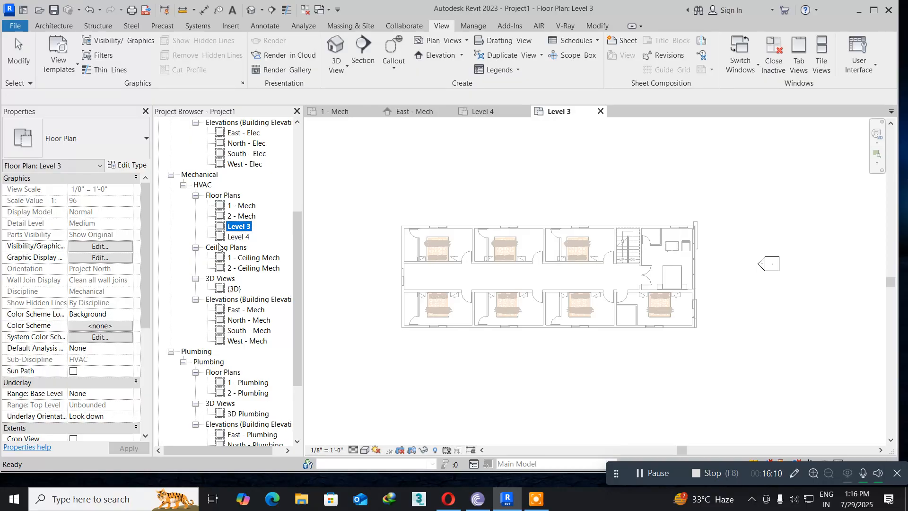
- Open the 1 - Ceiling Mech plan, start a new reflected ceiling plan, and assign the Mechanical Ceiling view template to its Ceiling Plan type
double_click(249, 258)
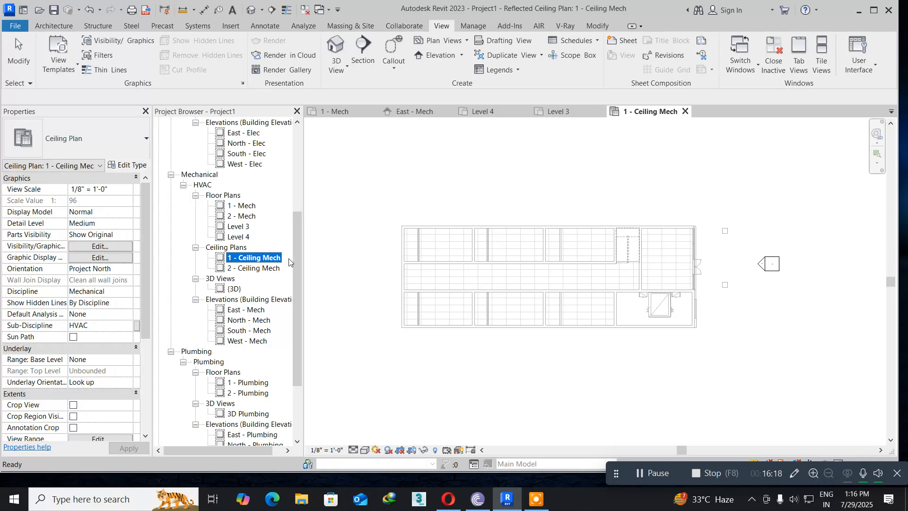
click(466, 42)
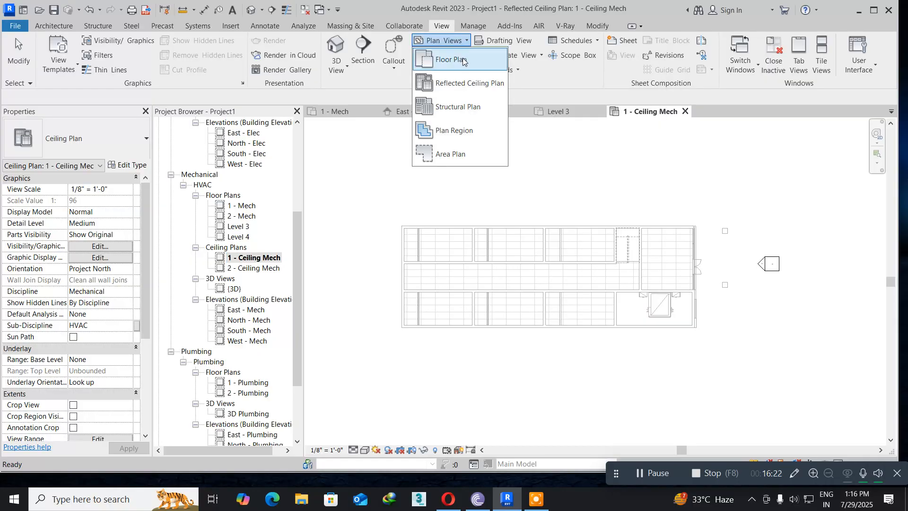
click(458, 83)
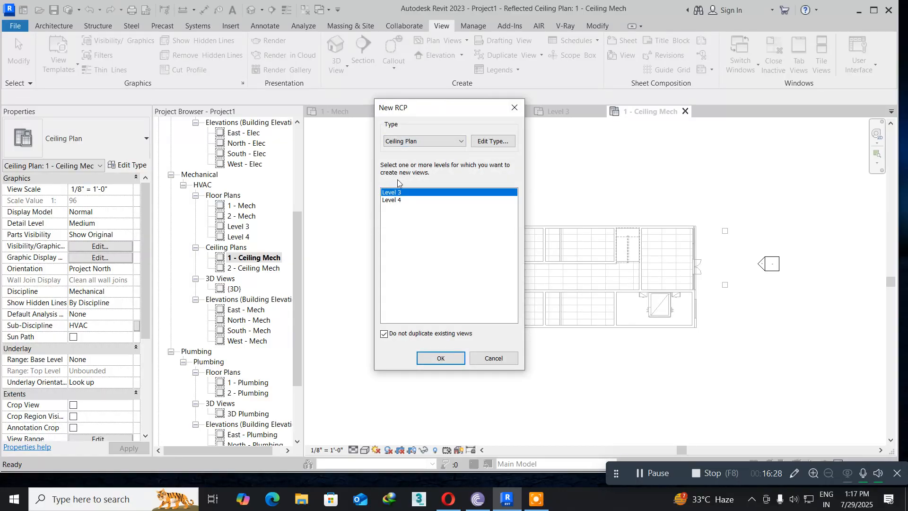
click(482, 141)
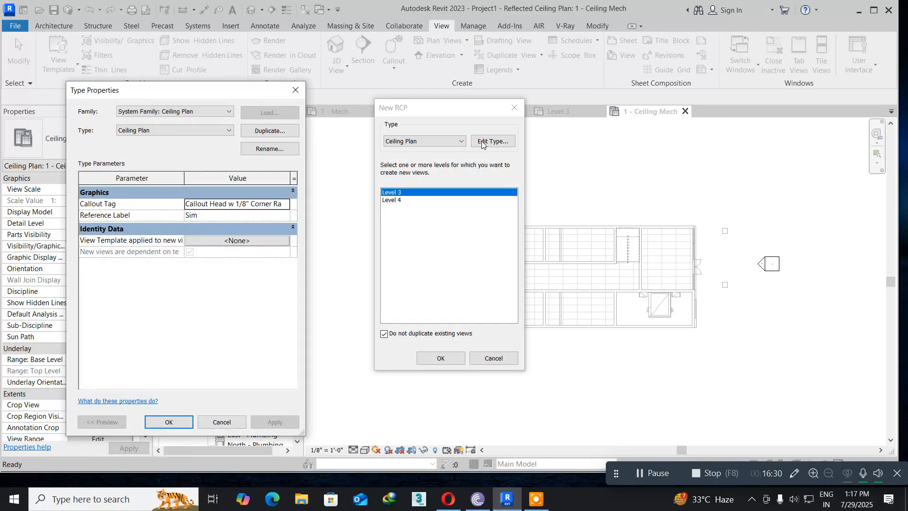
click(232, 241)
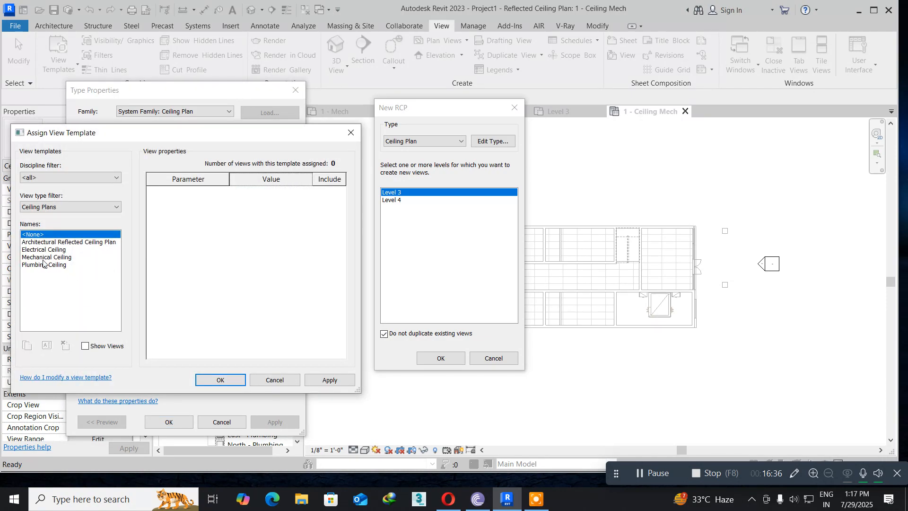
click(44, 257)
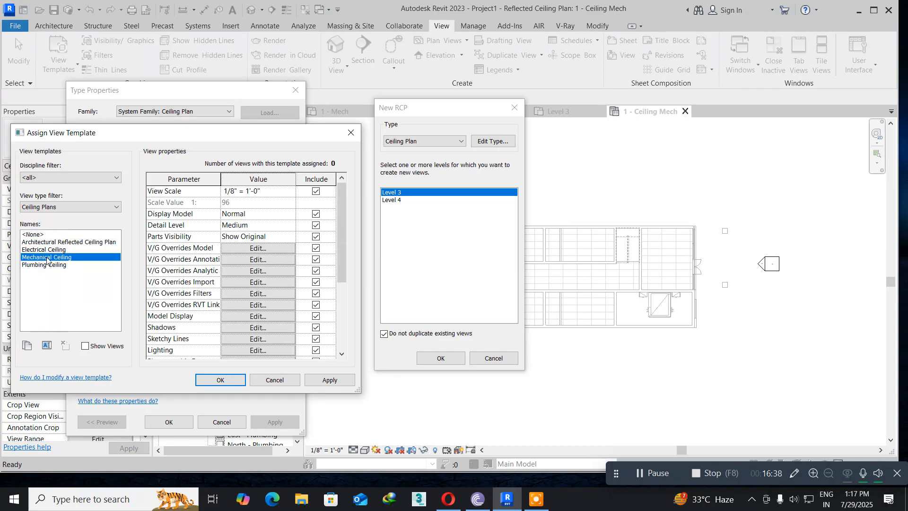
scroll(279, 308, down, 4)
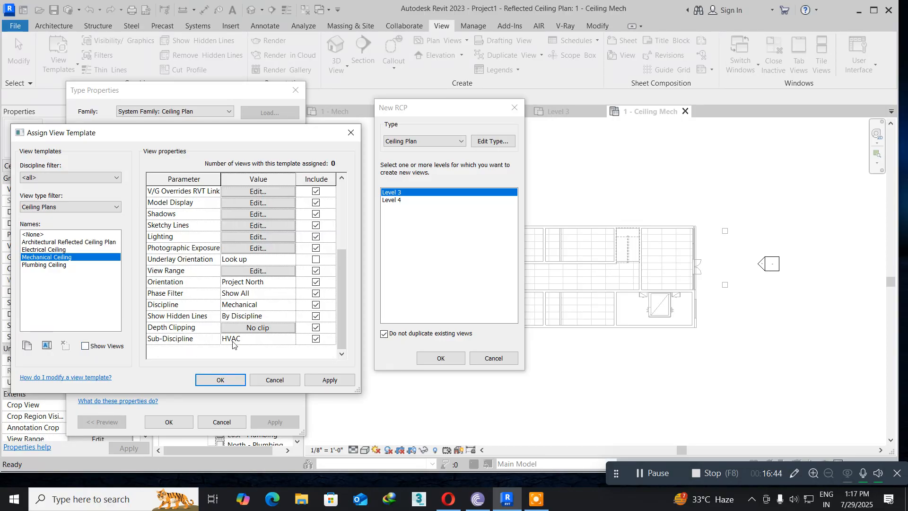
click(220, 382)
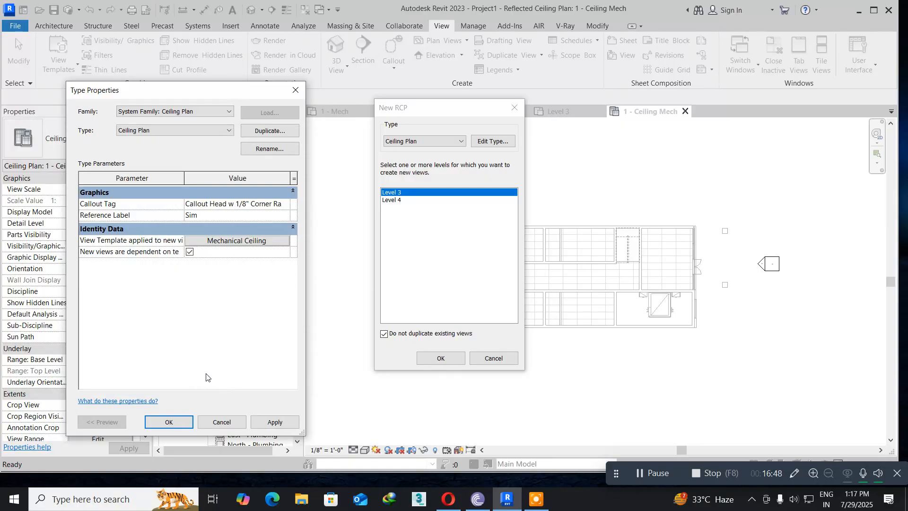
click(162, 426)
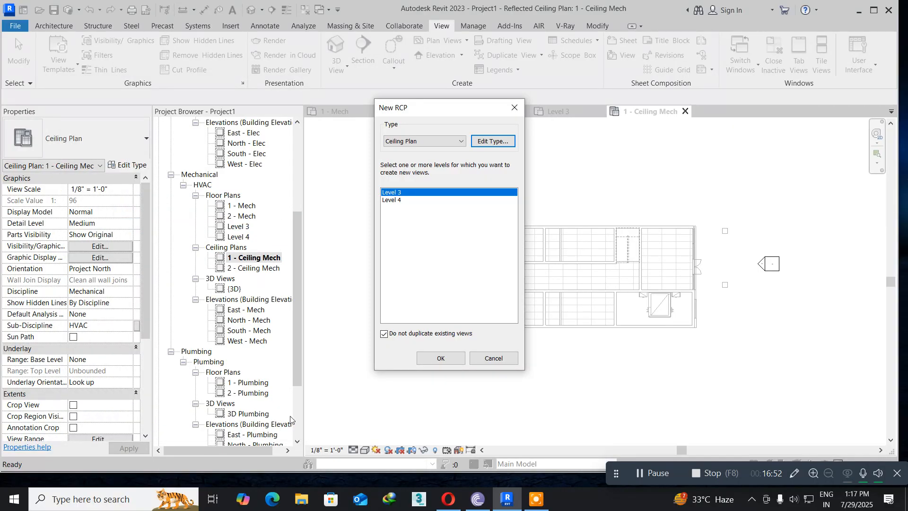
- Create reflected ceiling plans for Level 3 and Level 4, and open the new Level 3 ceiling plan
click(394, 193)
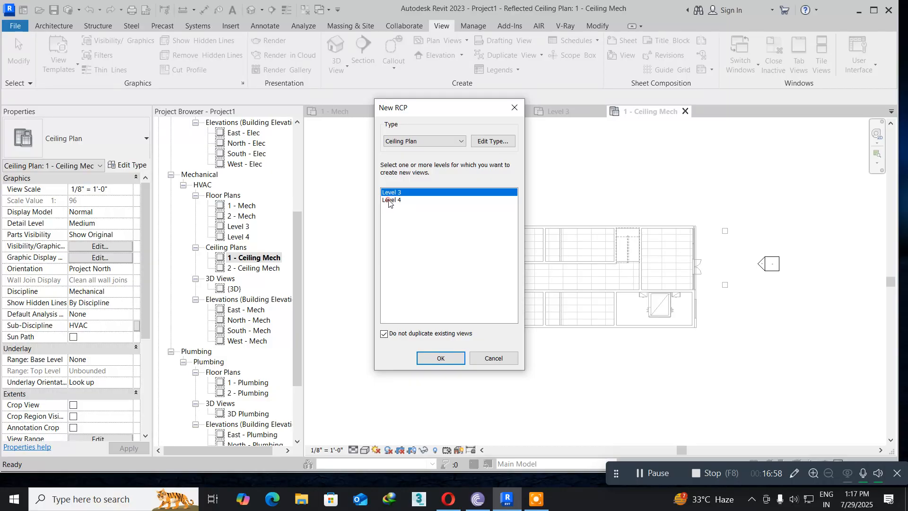
ctrl+click(390, 200)
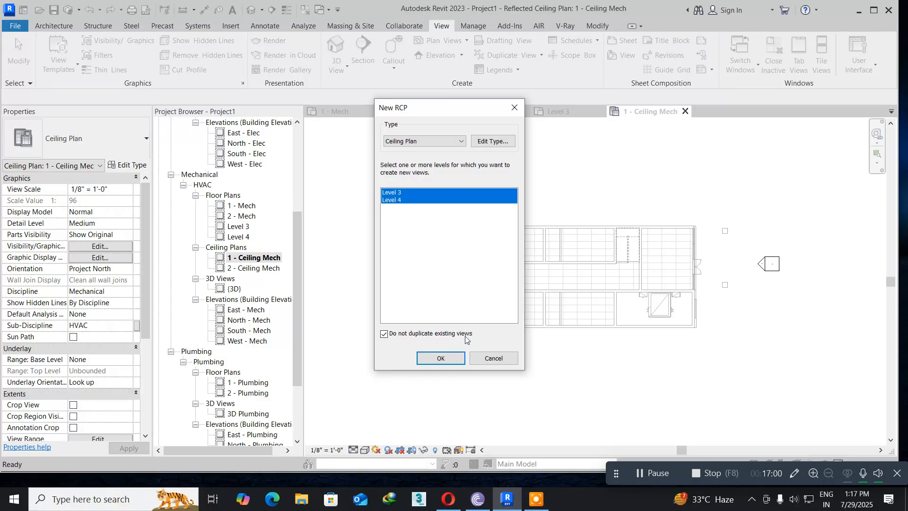
click(440, 359)
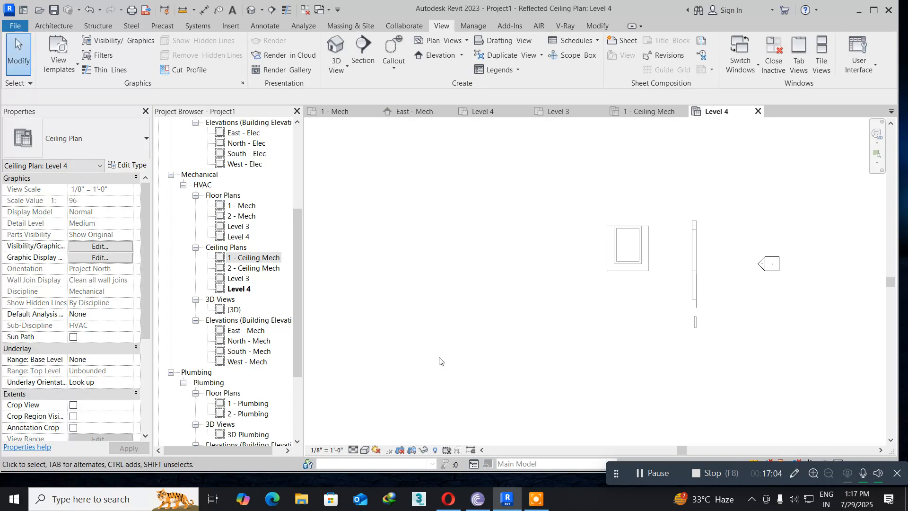
double_click(245, 279)
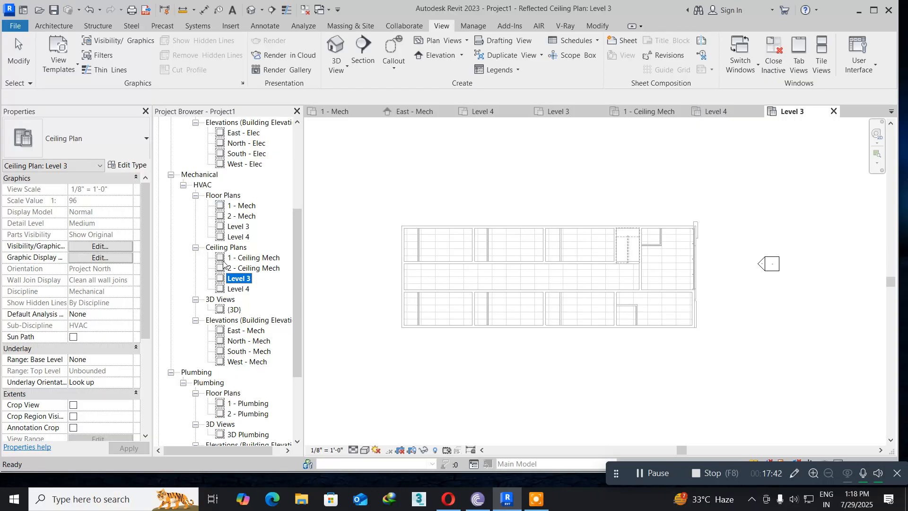
- Rename the HVAC Level 3 floor plan as "3 - Mech" without renaming the corresponding level and views
click(231, 227)
double_click(230, 227)
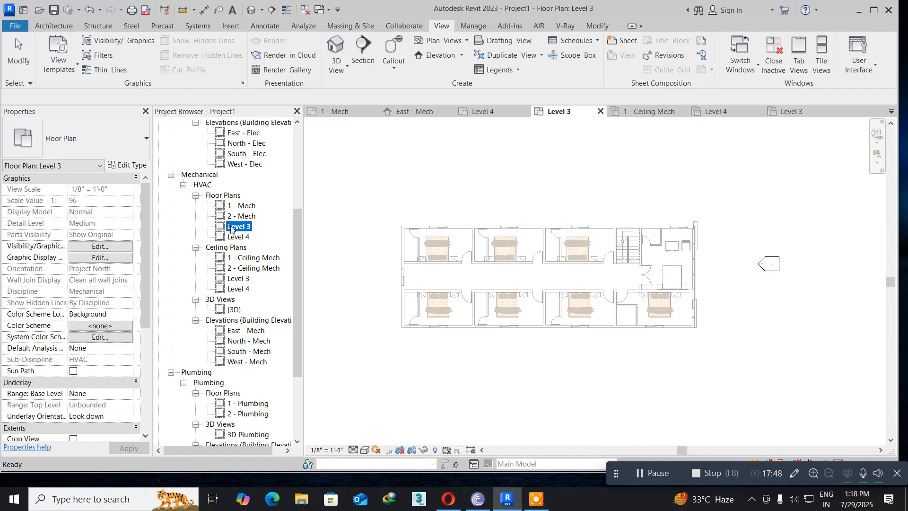
right_click(231, 227)
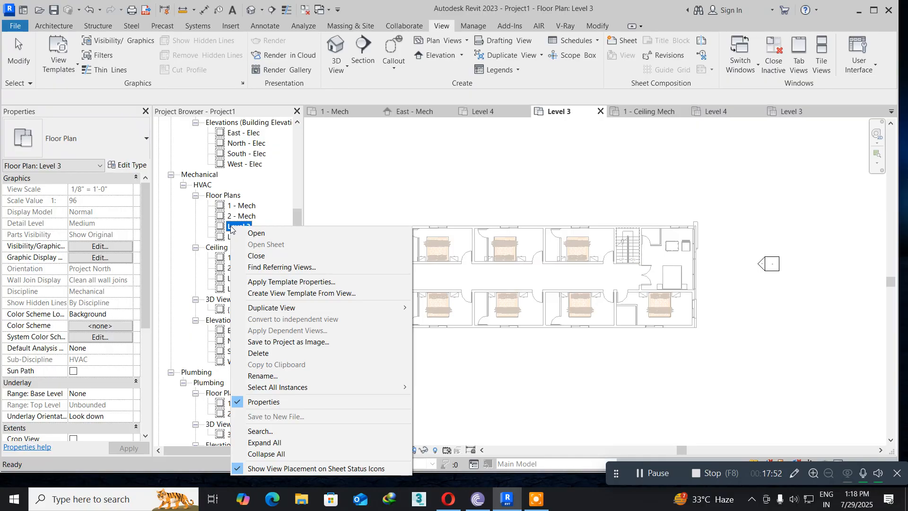
click(253, 376)
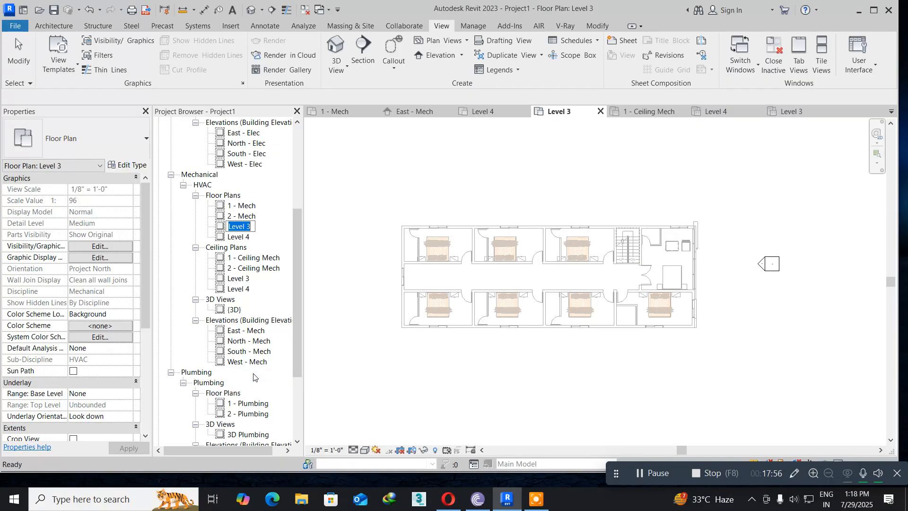
text(3 - Mech)
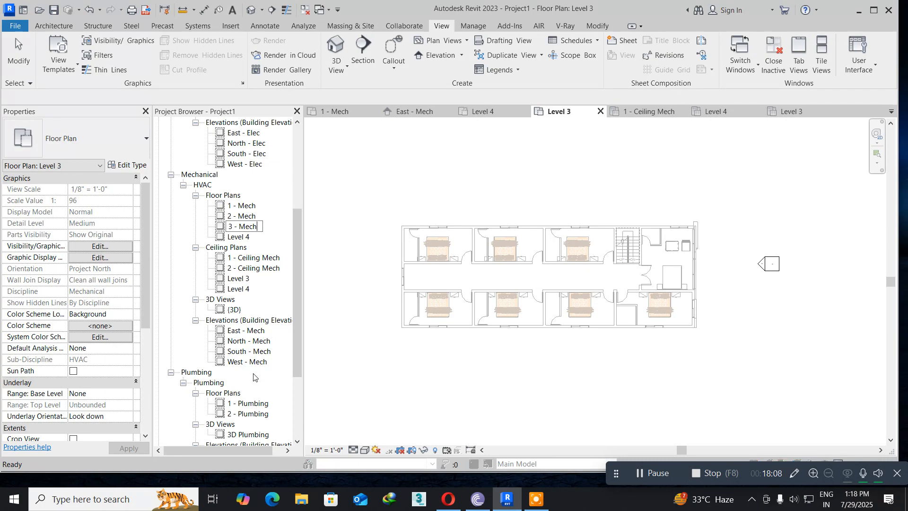
key(Return)
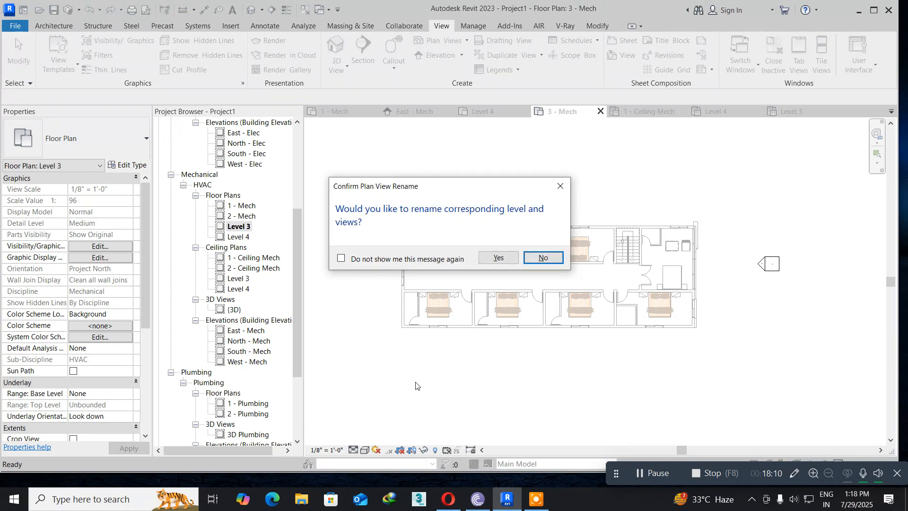
click(544, 256)
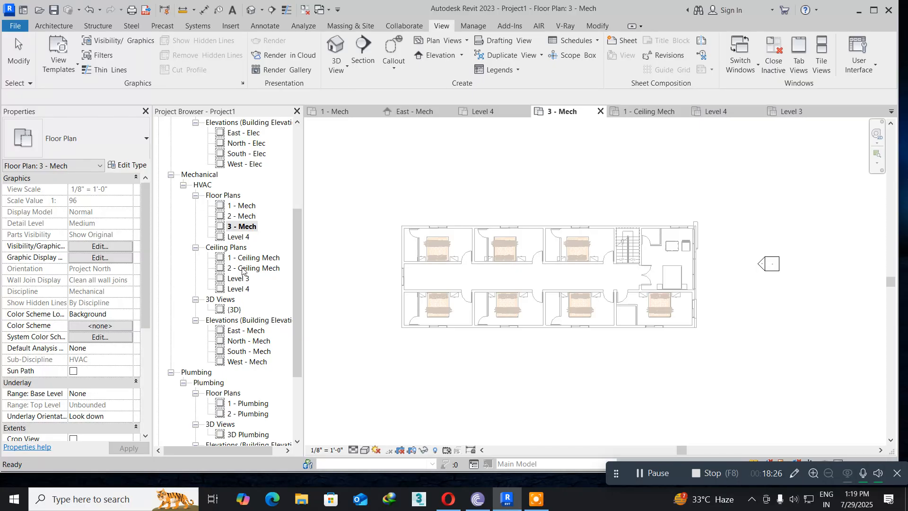
- Rename the HVAC Level 4 floor plan as "4 - Mech" without renaming the corresponding level and views
click(240, 237)
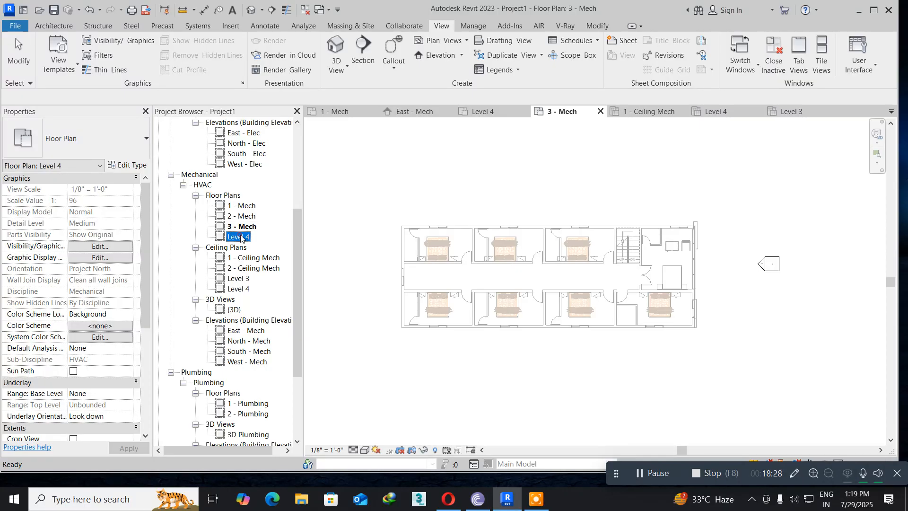
right_click(241, 238)
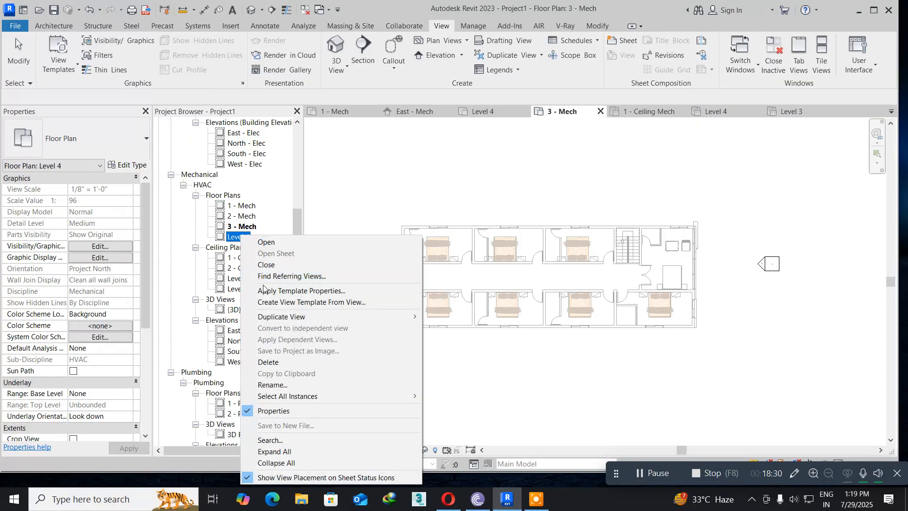
click(291, 384)
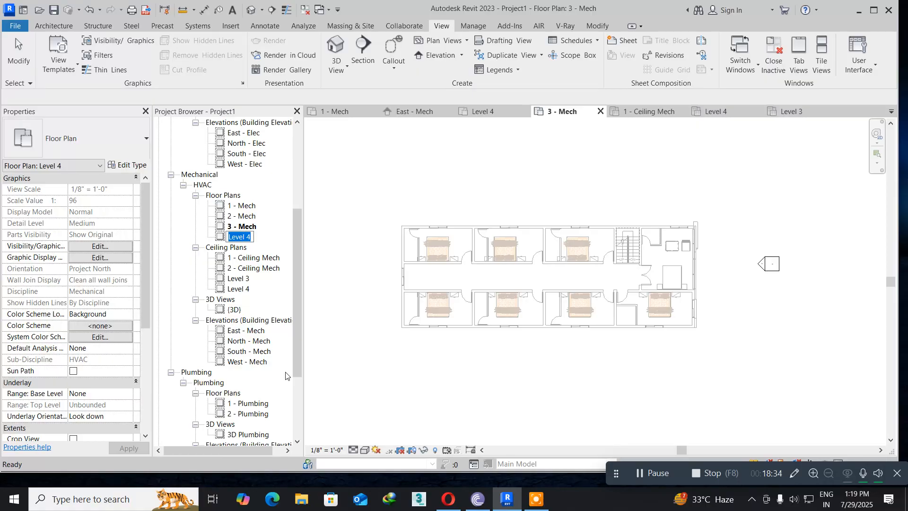
text(4 - Mech)
key(Return)
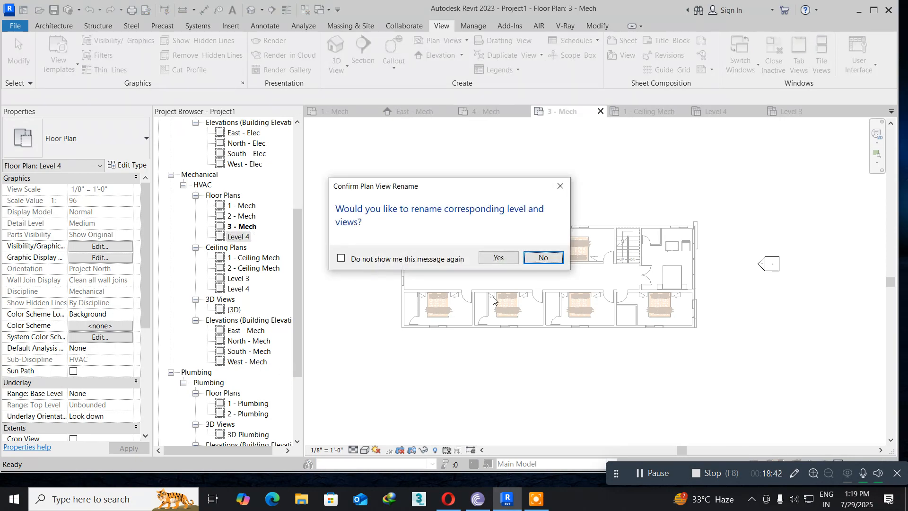
click(542, 257)
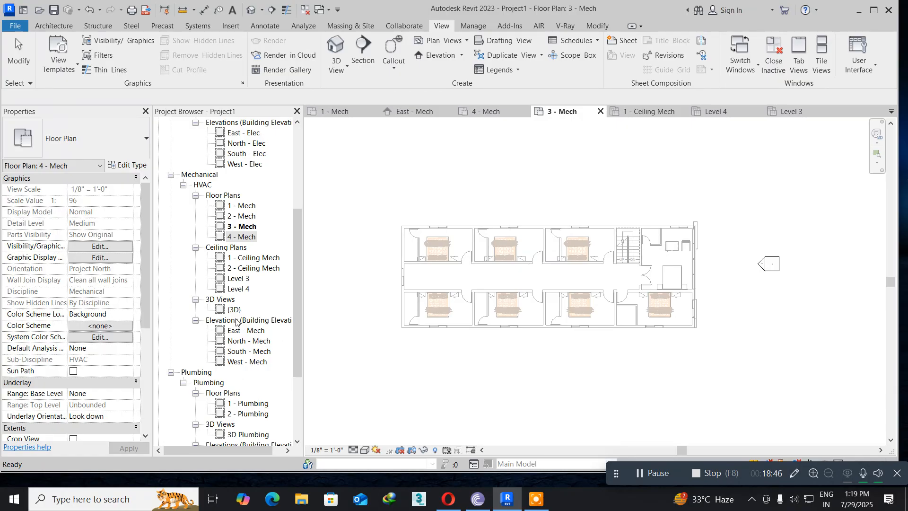
- Open the Level 3 ceiling plan and rename it "3 - Cilling Mech" without renaming the corresponding level and views
double_click(239, 279)
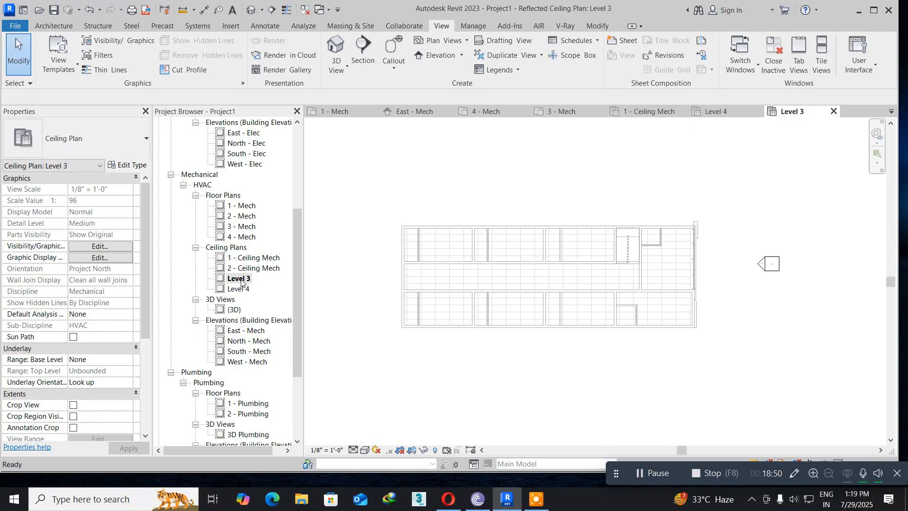
right_click(241, 280)
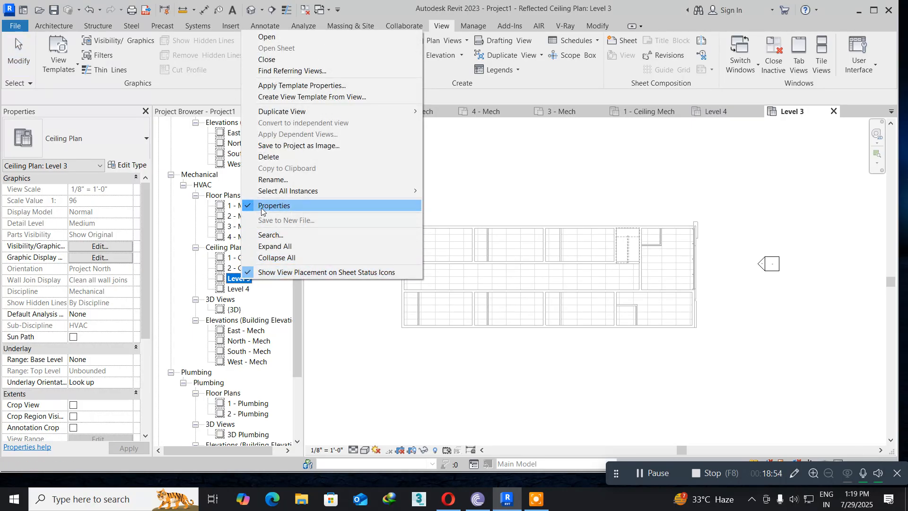
click(278, 180)
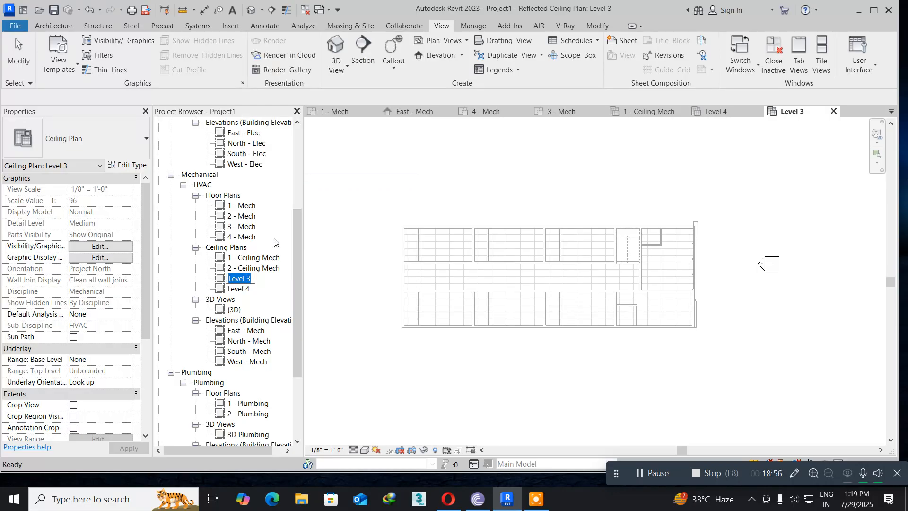
text(3 - Cilling Mech)
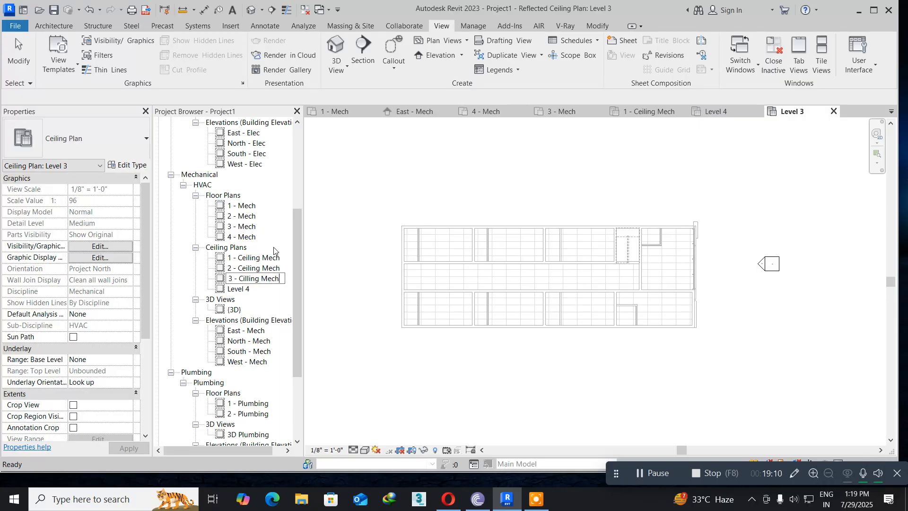
key(Return)
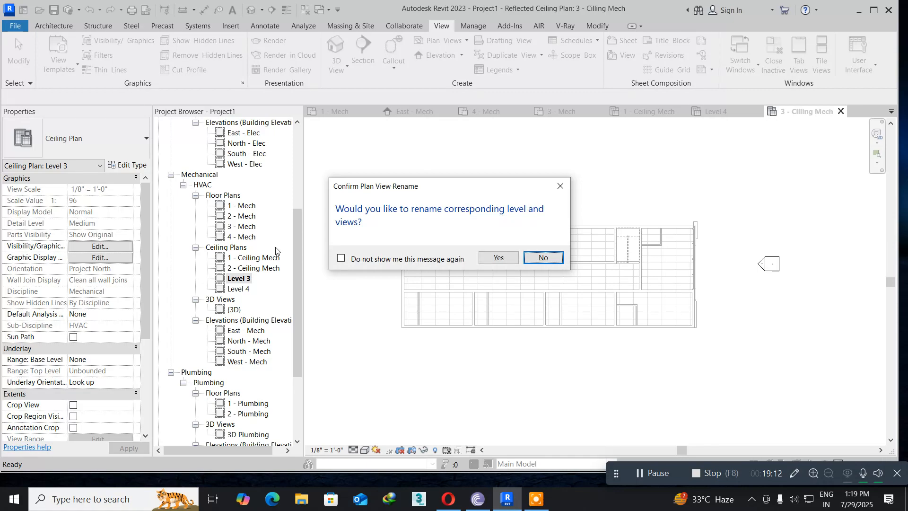
click(544, 258)
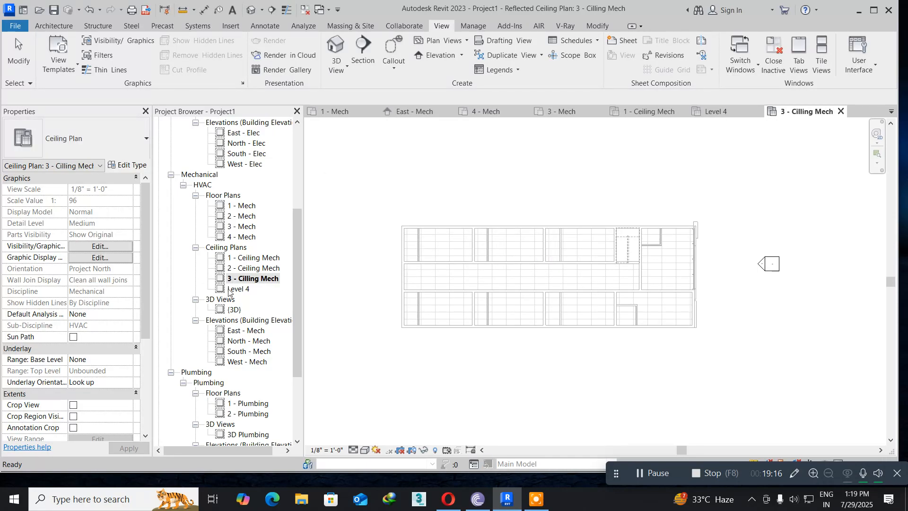
- Open the Level 4 ceiling plan and rename it "4 - Cilling Mech" without renaming the corresponding level and views
double_click(228, 289)
click(229, 289)
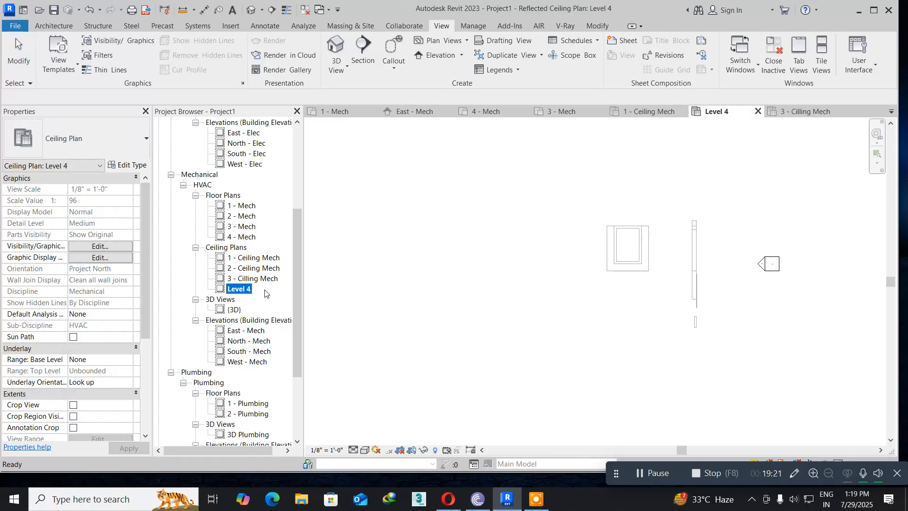
right_click(237, 291)
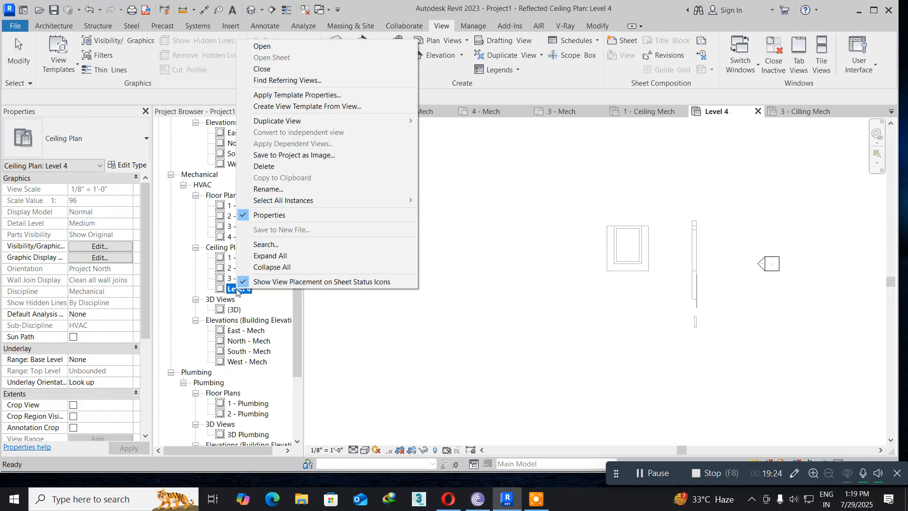
click(263, 189)
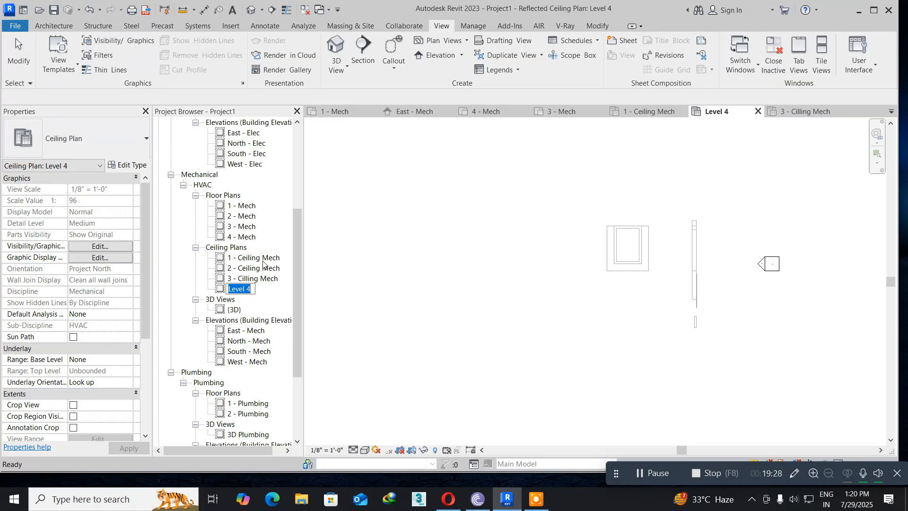
text(4 - Cilin)
key(BackSpace)
key(BackSpace)
text(ling)
key(BackSpace)
key(BackSpace)
key(BackSpace)
key(BackSpace)
key(BackSpace)
key(BackSpace)
key(BackSpace)
text(lling Mec)
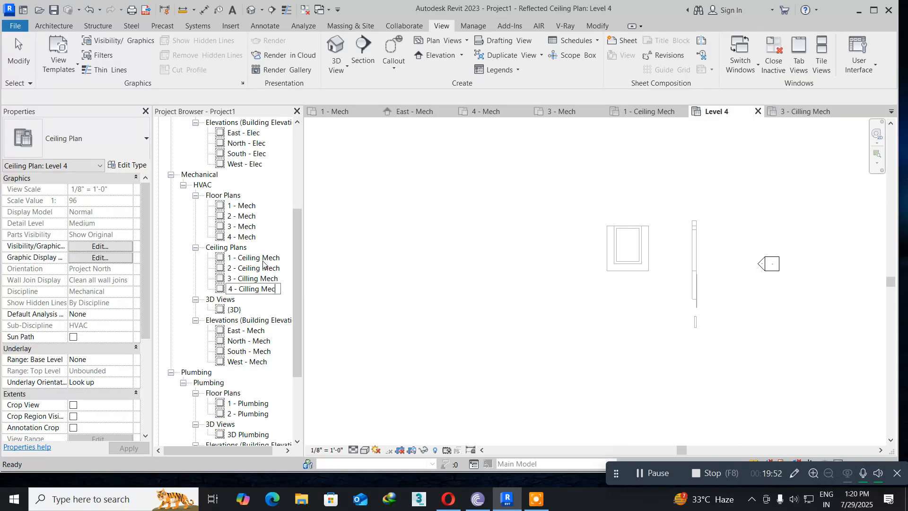
text(h)
key(Return)
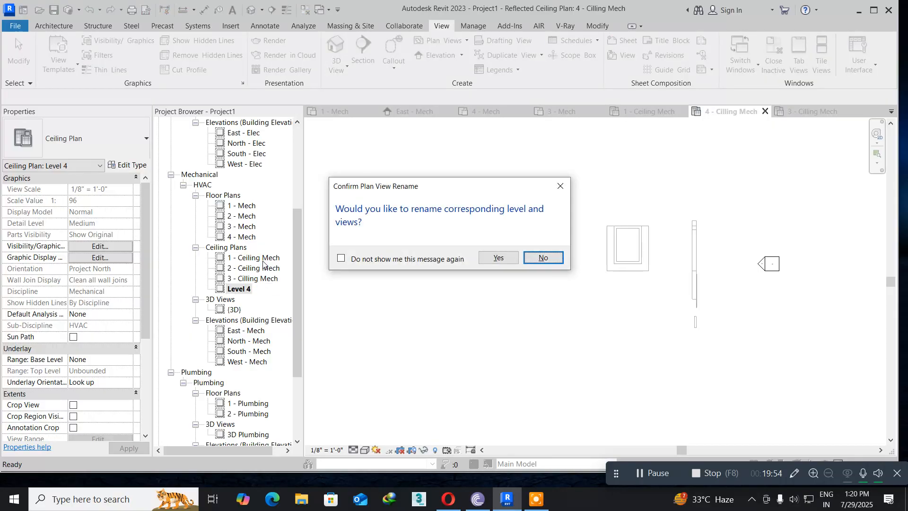
click(542, 257)
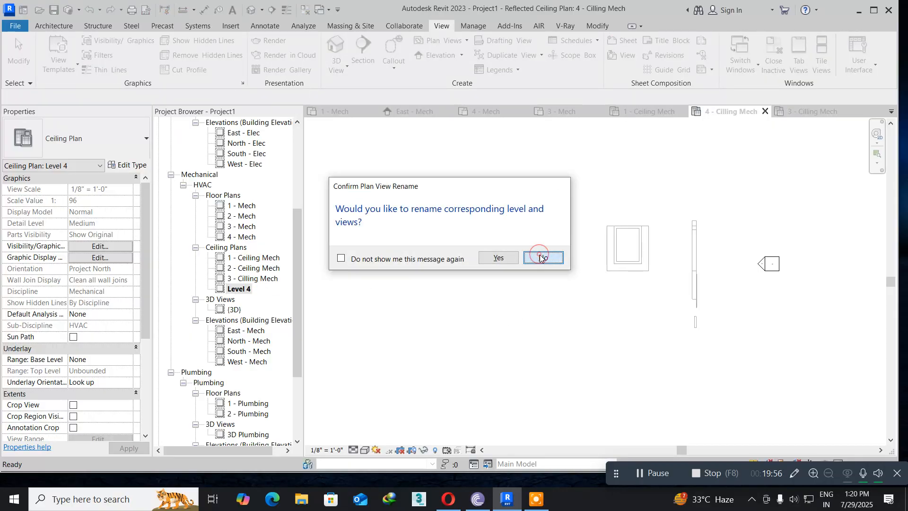
- Open the 1 - Mech floor plan and place a tagged space in each of the six bedrooms, upper row first
double_click(243, 207)
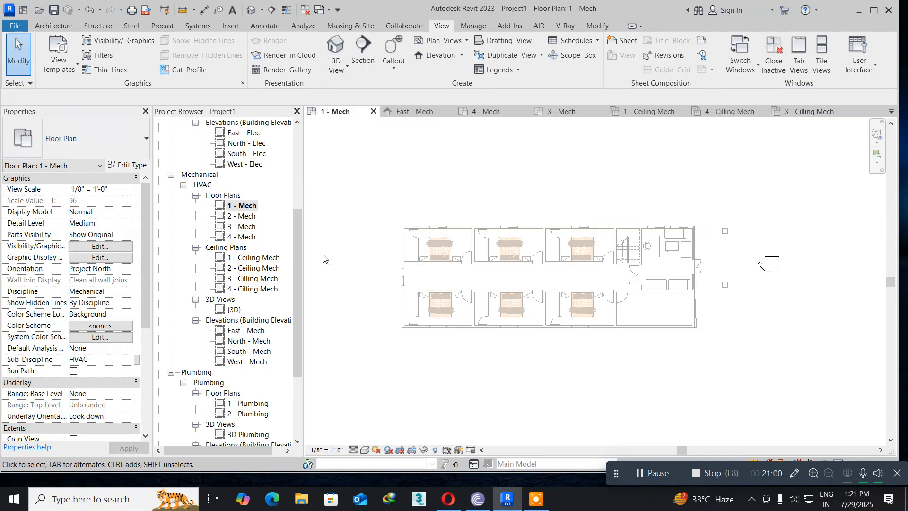
click(299, 28)
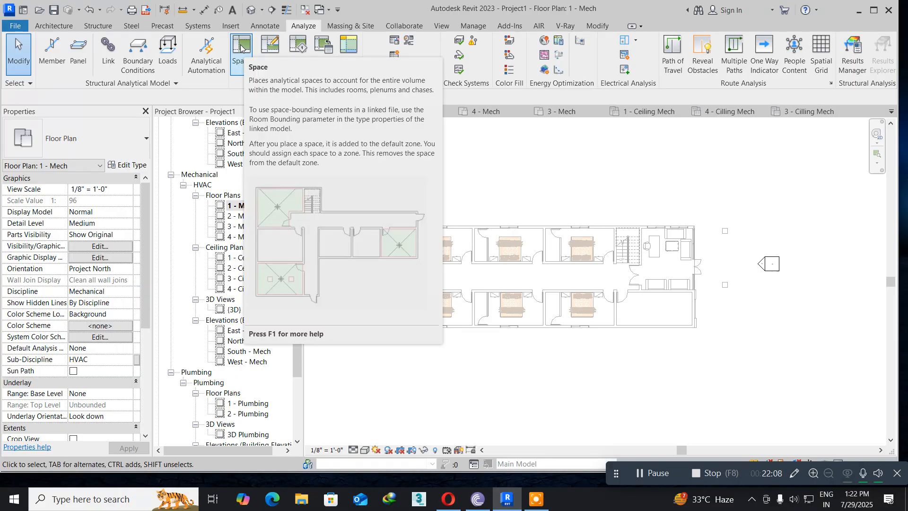
click(241, 48)
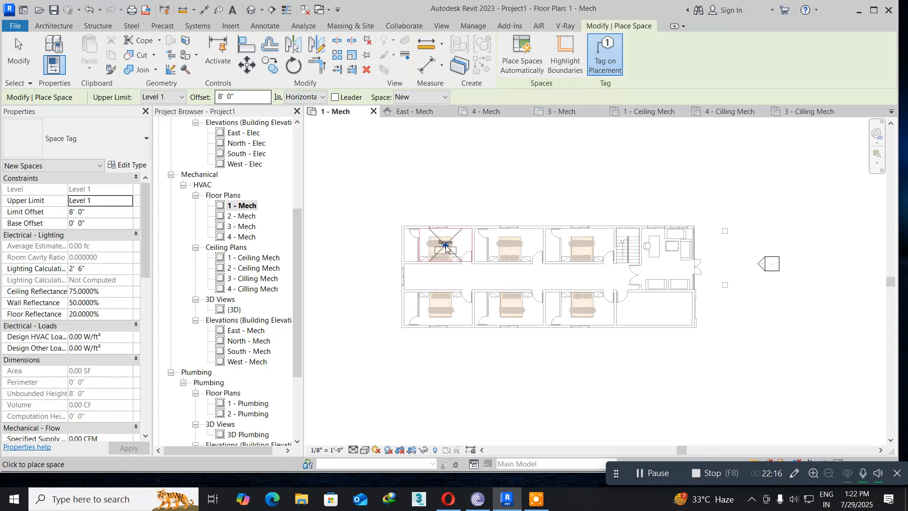
scroll(445, 247, up, 3)
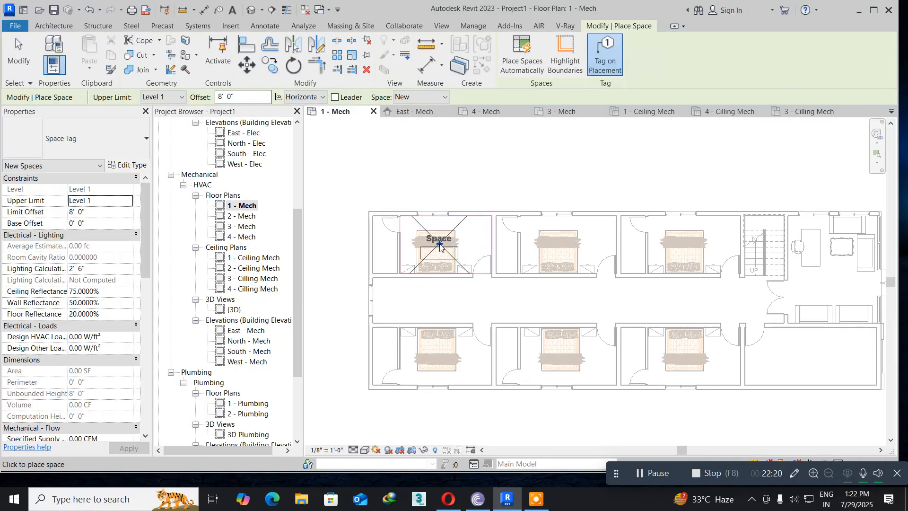
click(445, 245)
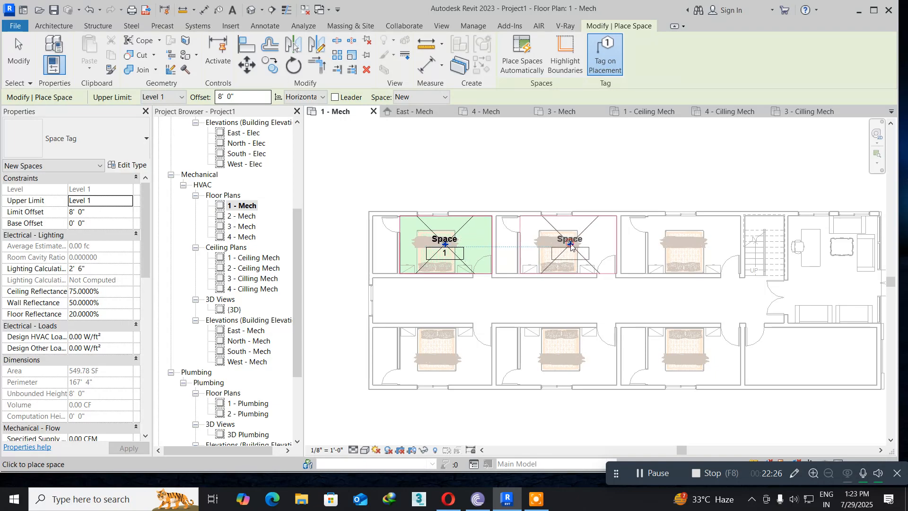
click(570, 245)
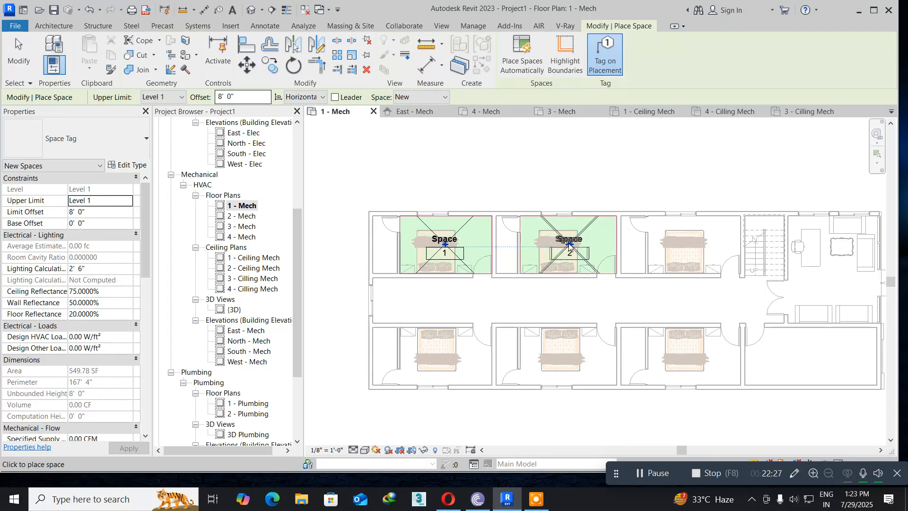
click(691, 251)
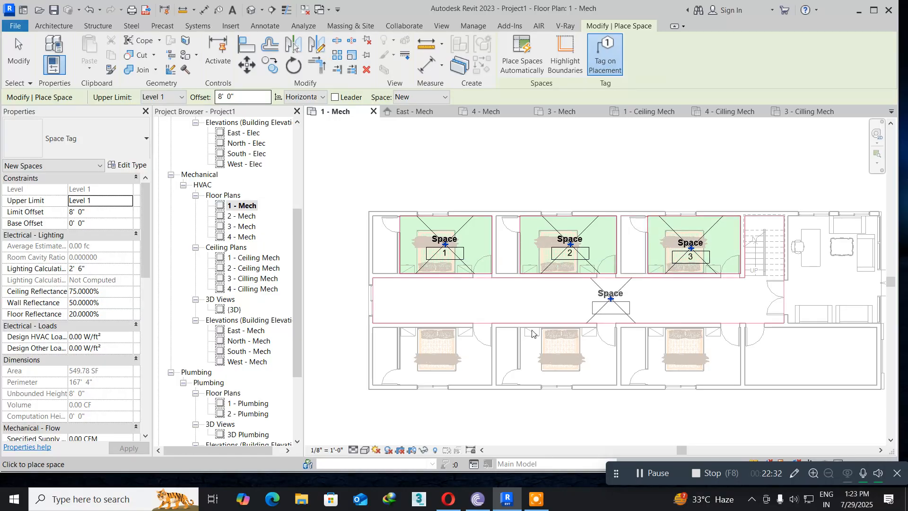
click(445, 357)
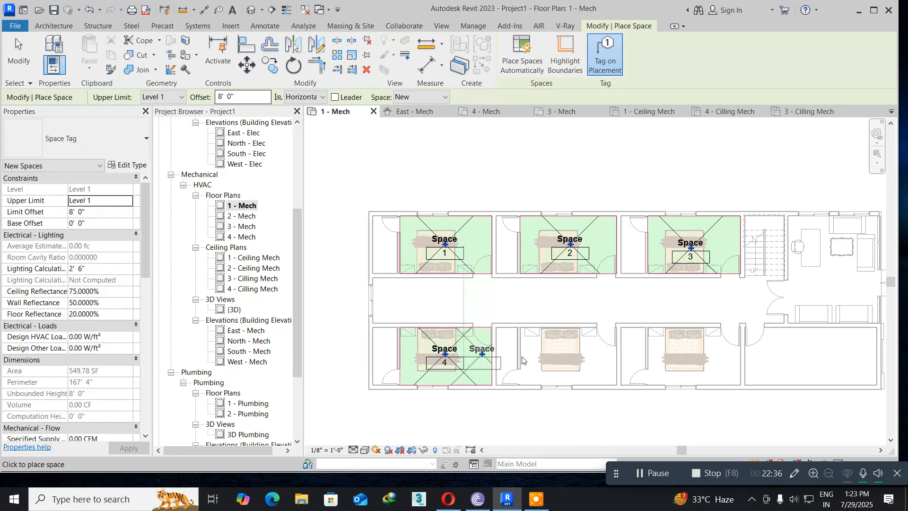
click(564, 352)
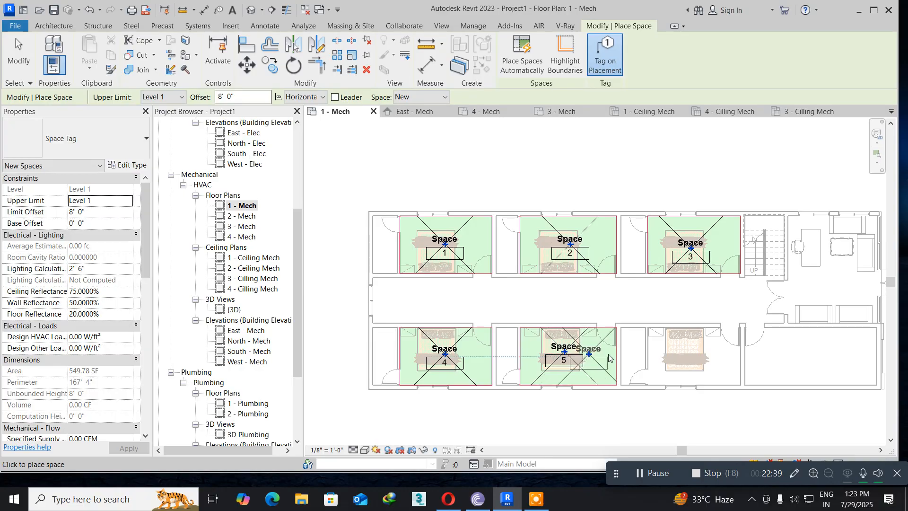
click(701, 357)
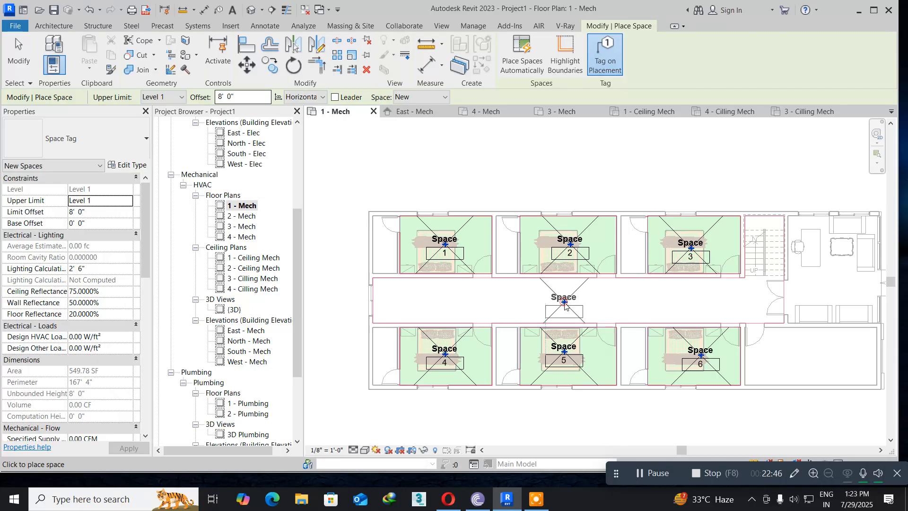
- Place tagged spaces in the central corridor and the furnished lounge beside the stairs, and end space placement
click(564, 303)
middle_drag(705, 336, 512, 328)
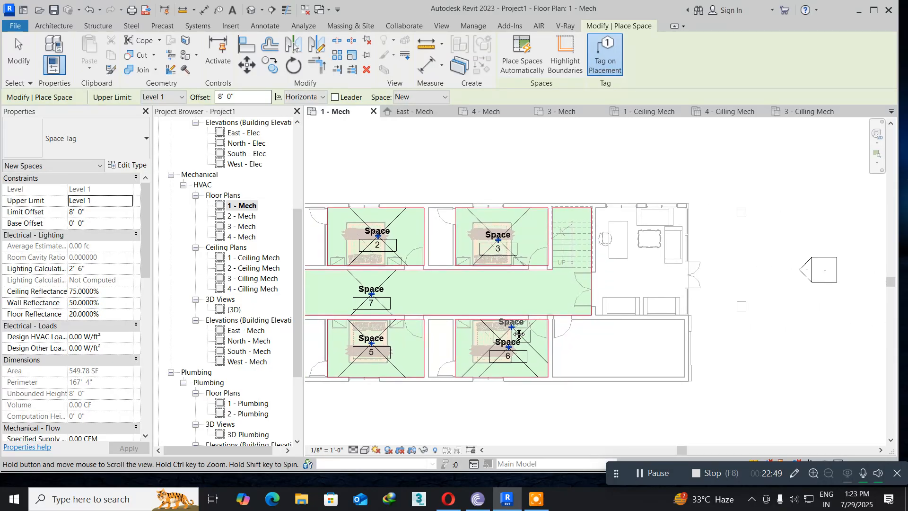
click(642, 264)
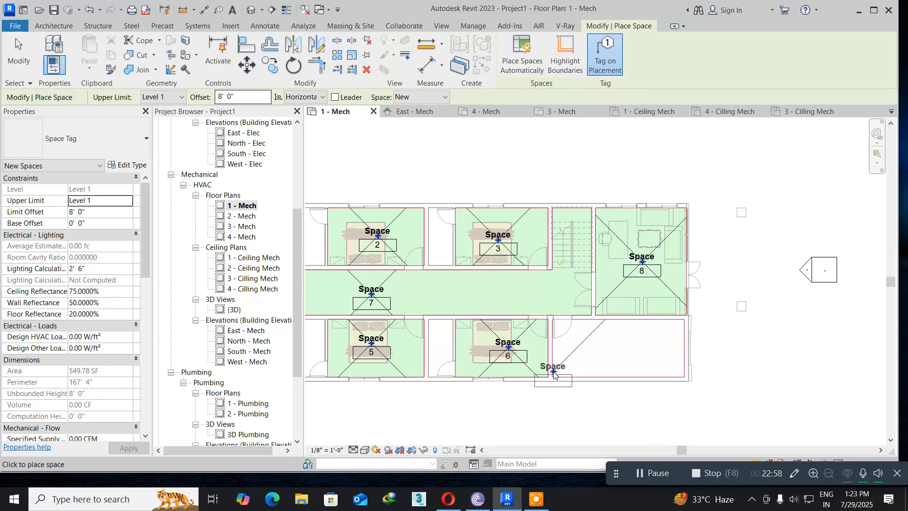
key(Escape)
key(Escape)
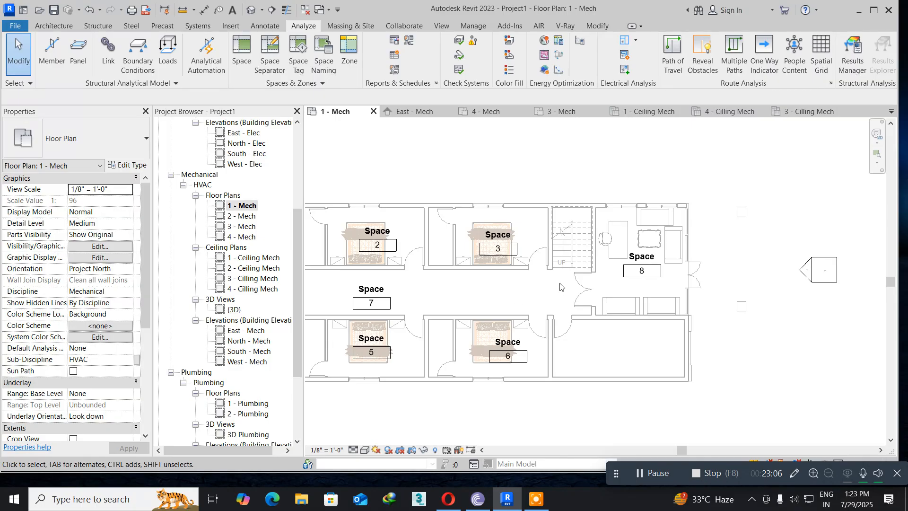
- Draw a space separation line wall to wall along the foot of the stairs to divide the stairwell from the corridor
scroll(565, 280, up, 2)
scroll(565, 279, up, 1)
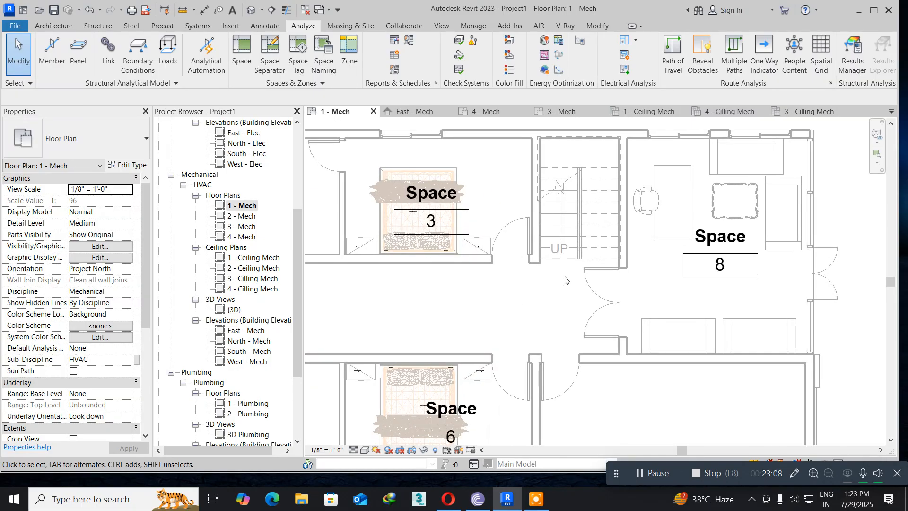
scroll(565, 280, up, 1)
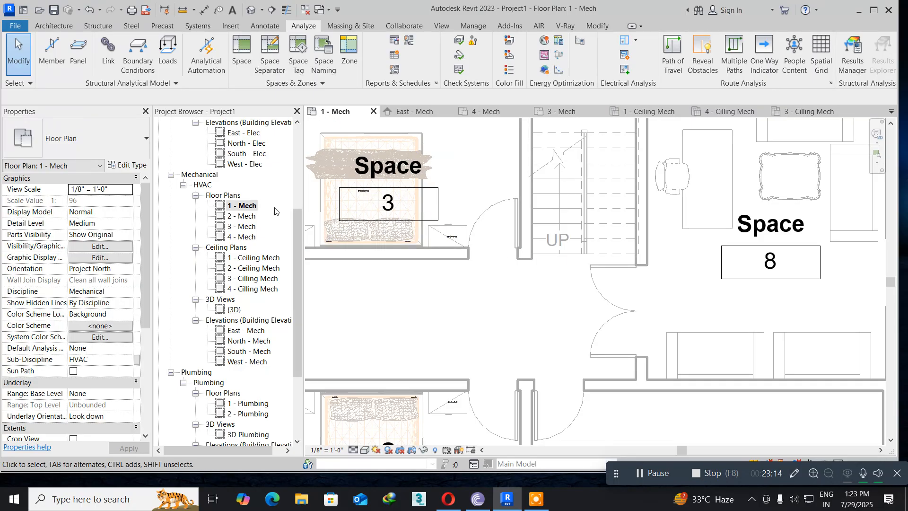
click(274, 66)
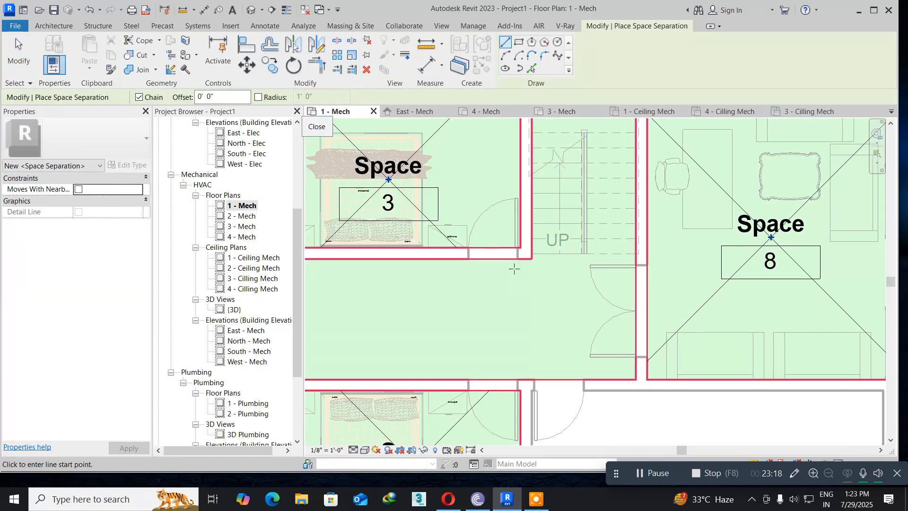
scroll(556, 246, up, 5)
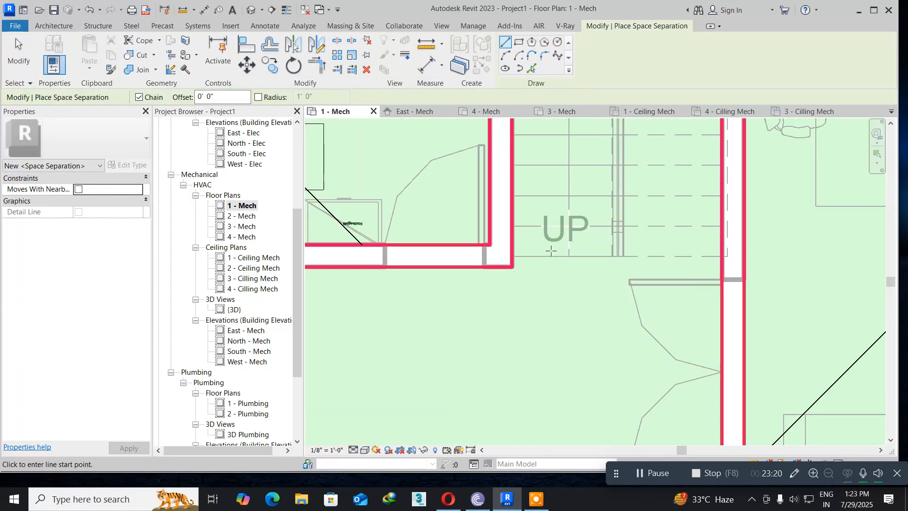
middle_drag(533, 298, 450, 314)
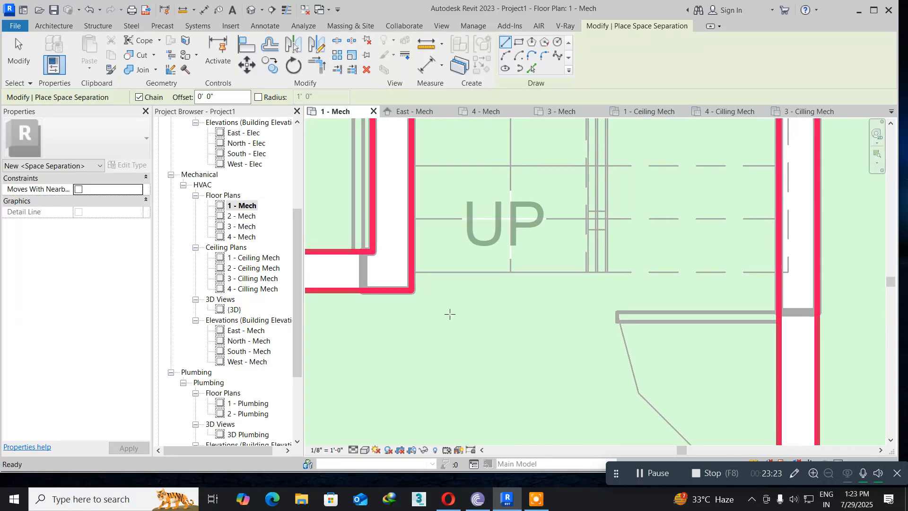
click(414, 272)
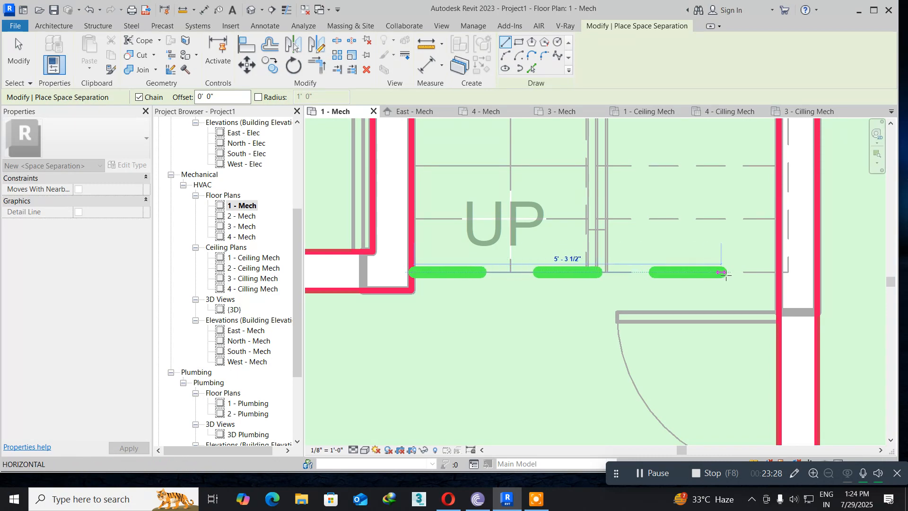
click(782, 272)
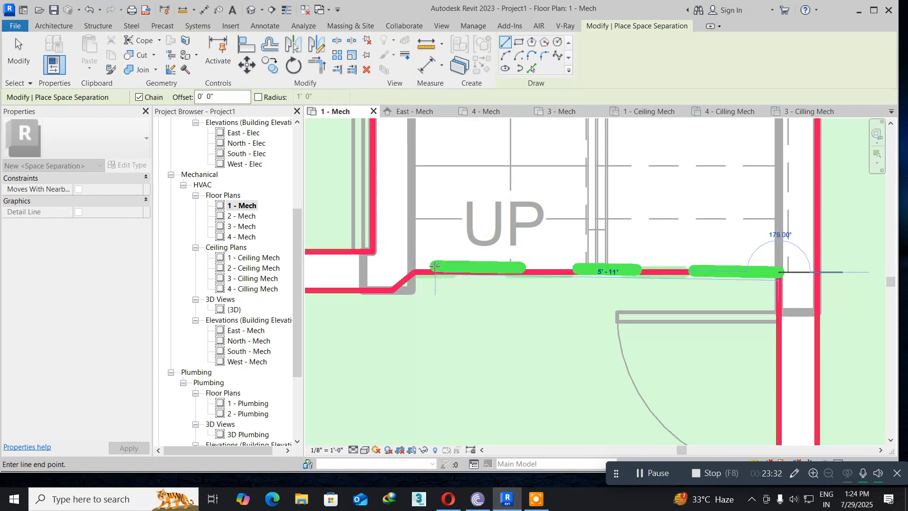
scroll(459, 289, down, 4)
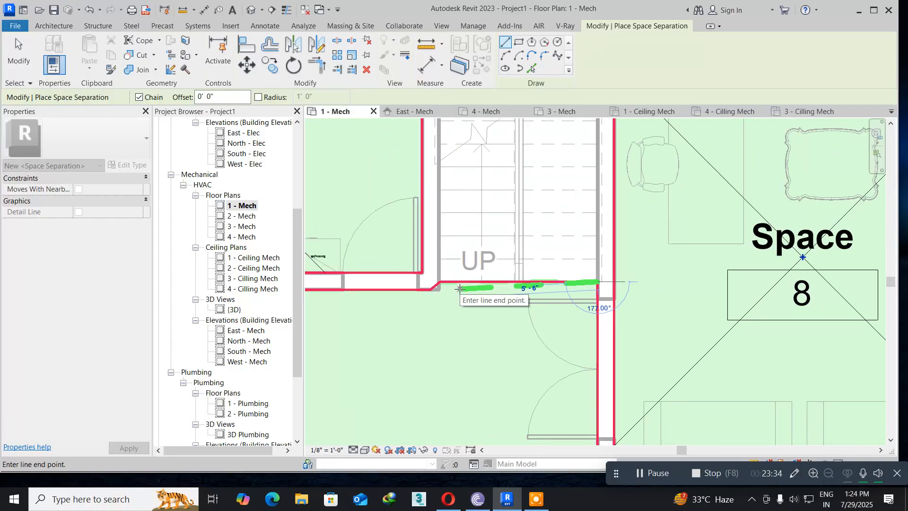
scroll(457, 291, up, 4)
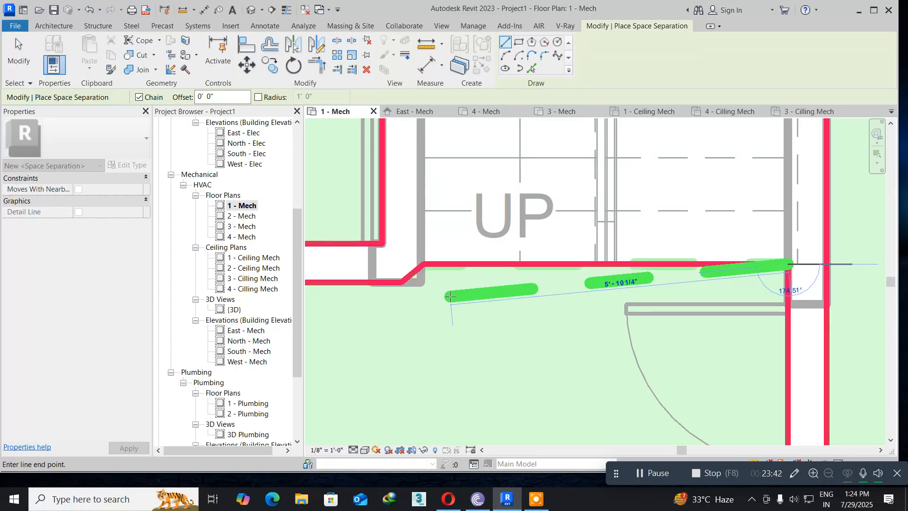
key(Escape)
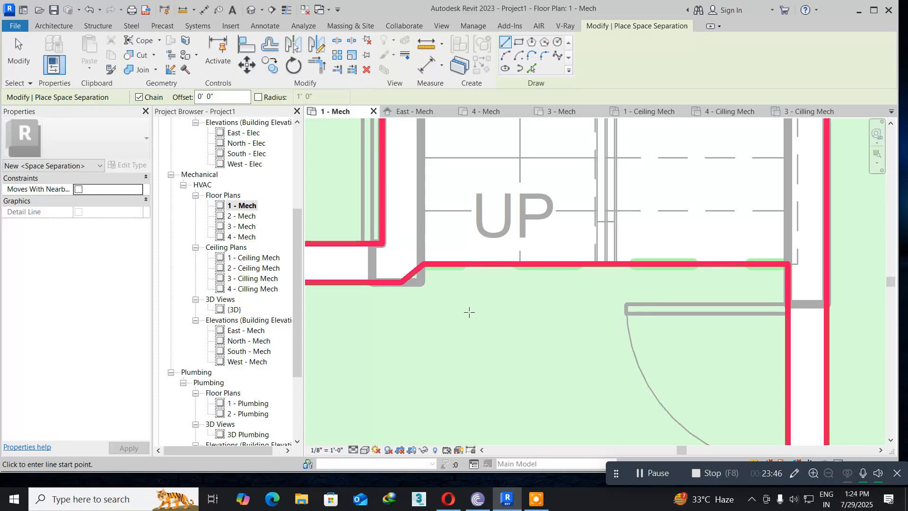
scroll(469, 312, down, 6)
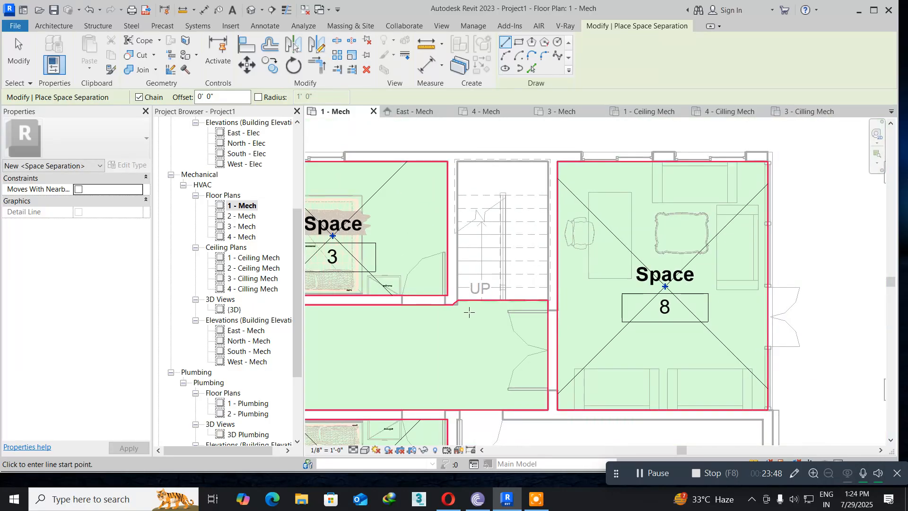
middle_drag(451, 344, 487, 286)
key(Escape)
key(Escape)
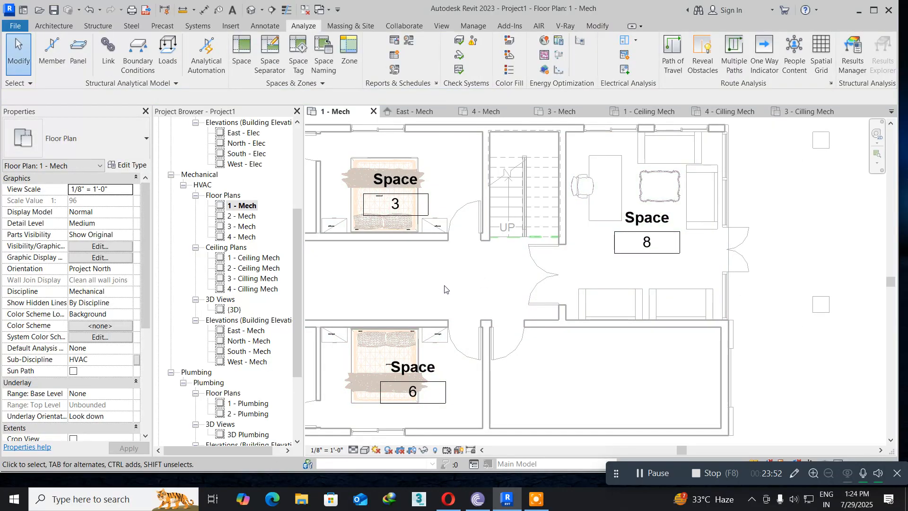
- Rename the space in the first upper-row bedroom, numbered 1, to "Room 1" through its tag
middle_drag(417, 284, 675, 263)
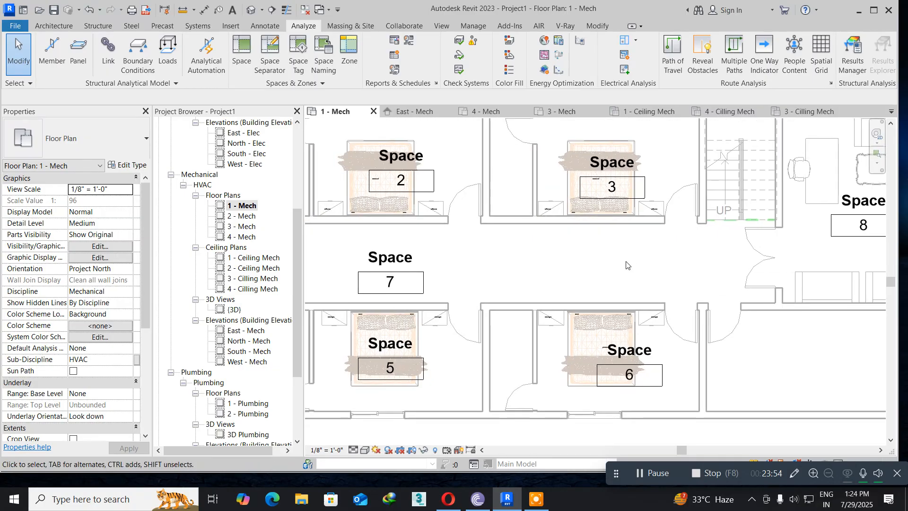
scroll(489, 240, down, 3)
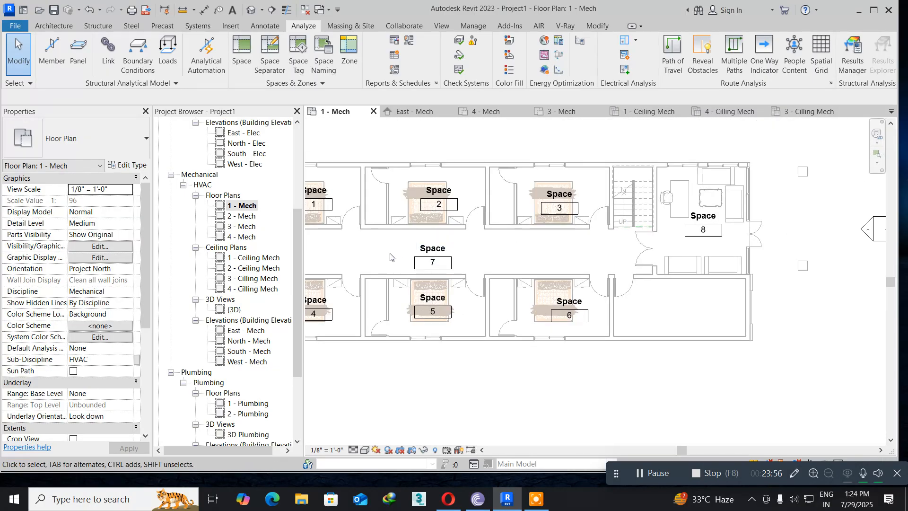
middle_drag(337, 249, 453, 265)
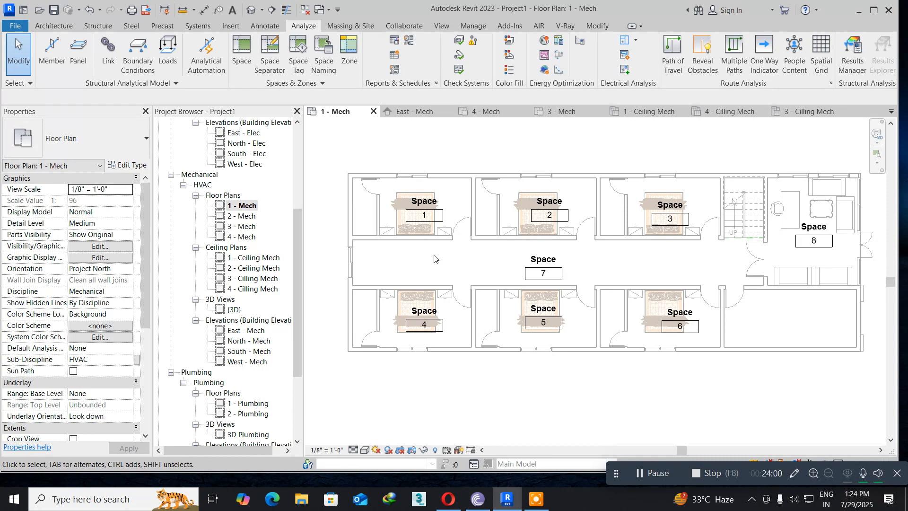
scroll(434, 258, up, 2)
scroll(433, 258, up, 1)
middle_drag(416, 220, 425, 263)
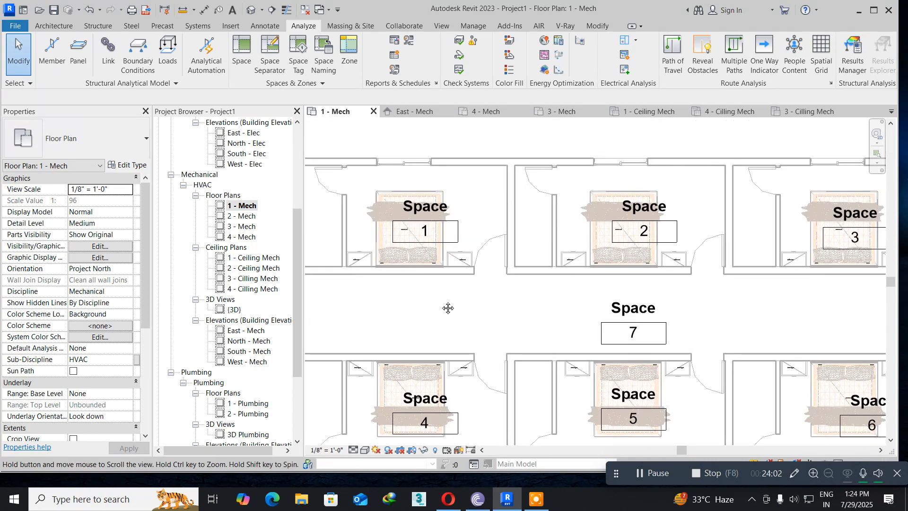
click(423, 210)
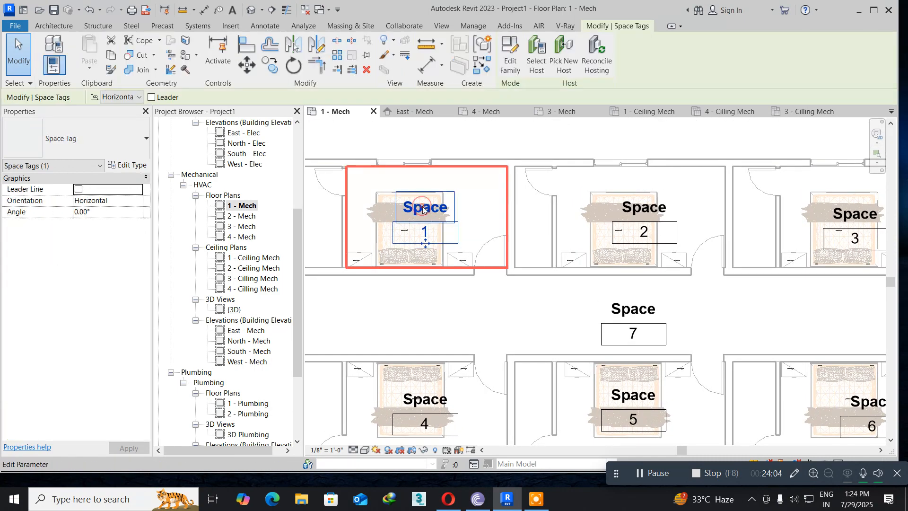
click(426, 208)
drag(429, 208, 359, 211)
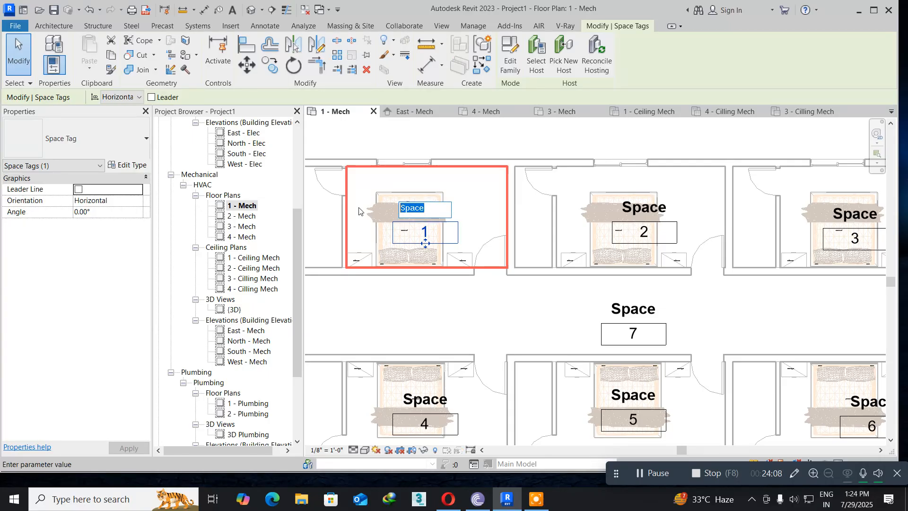
text(Room 1)
click(358, 211)
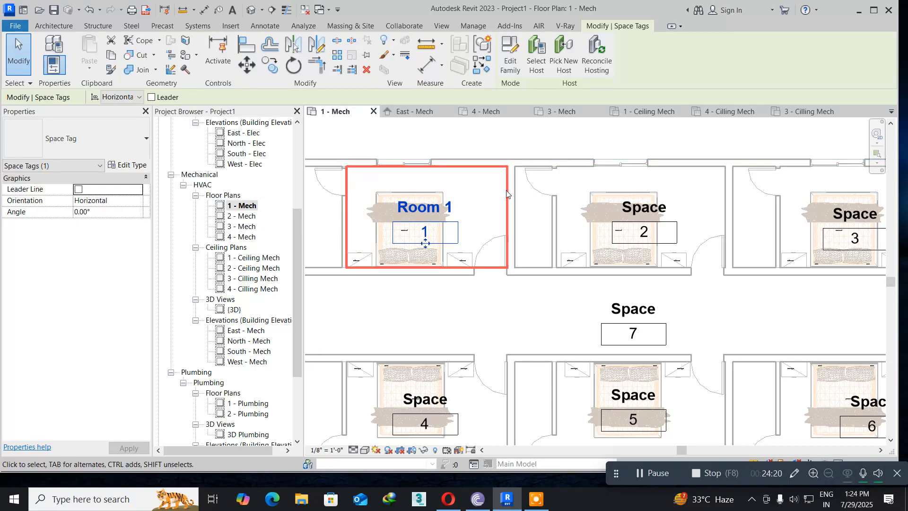
- Rename the space in the middle upper-row bedroom, numbered 2, to "Room 2"
double_click(632, 207)
click(660, 207)
drag(659, 207, 617, 208)
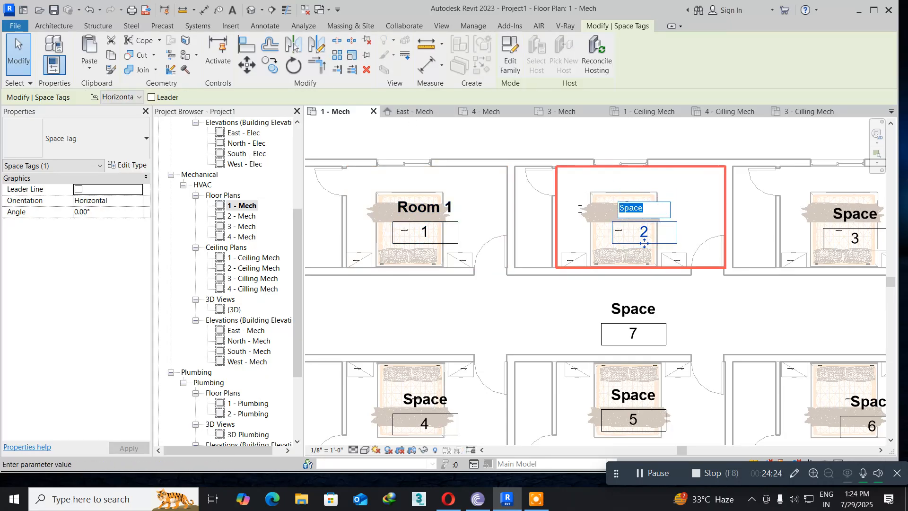
text(Room 2)
click(579, 213)
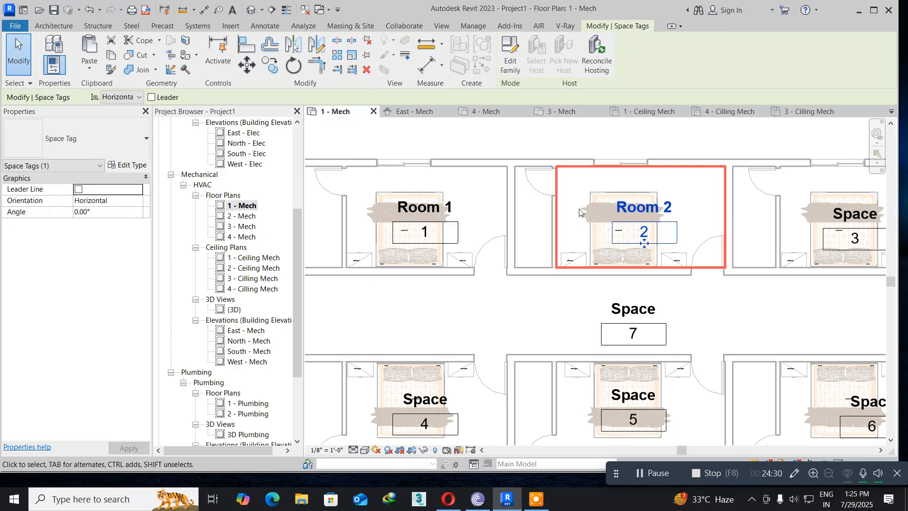
- Rename the space in the upper-row bedroom beside the stairs, numbered 3, to "Room 3"
middle_drag(700, 272, 293, 296)
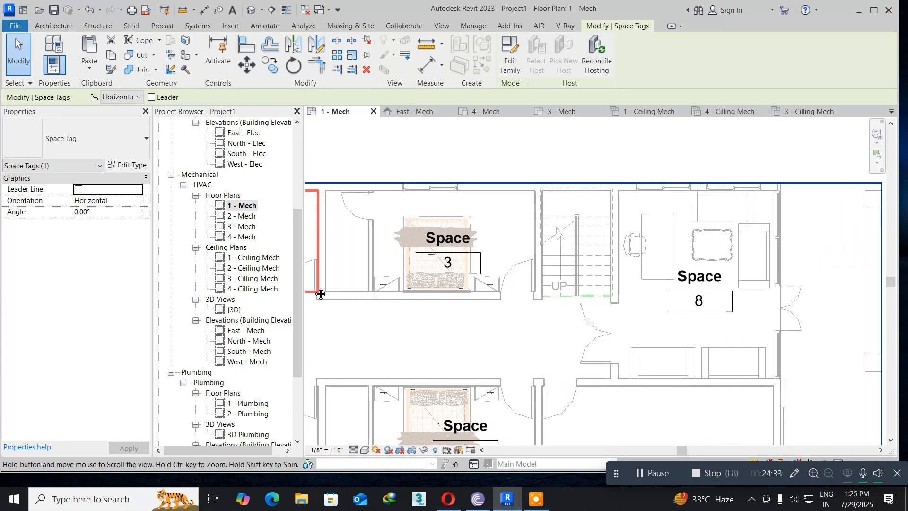
double_click(431, 241)
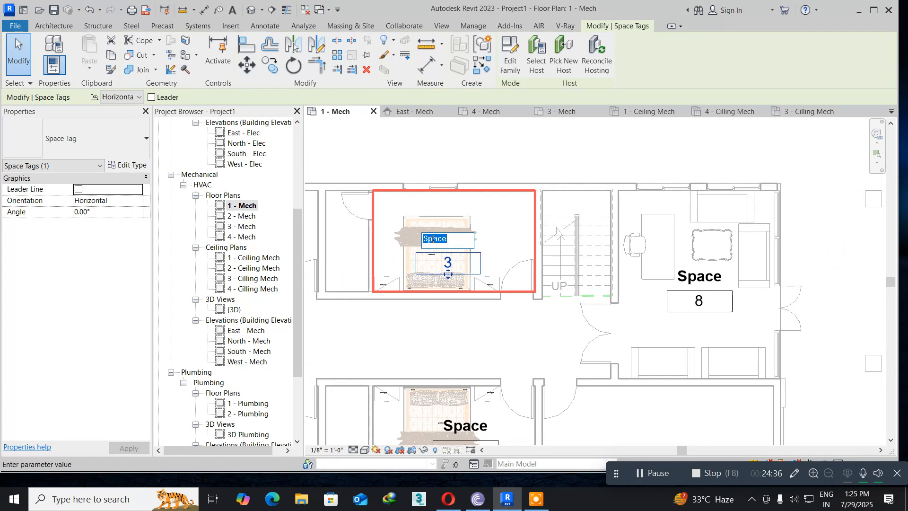
text(Room 3)
key(Return)
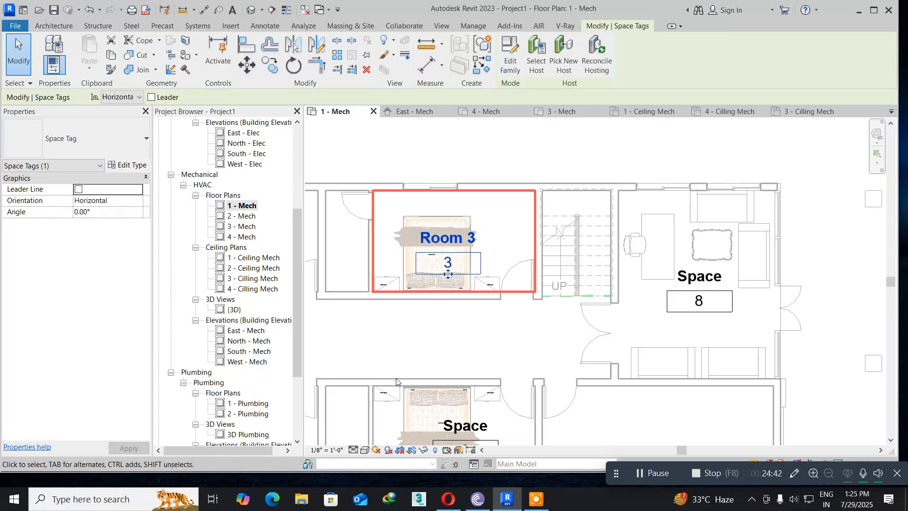
- Rename the furnished lounge space "Lobby" and the central corridor space "Corridar"
double_click(698, 276)
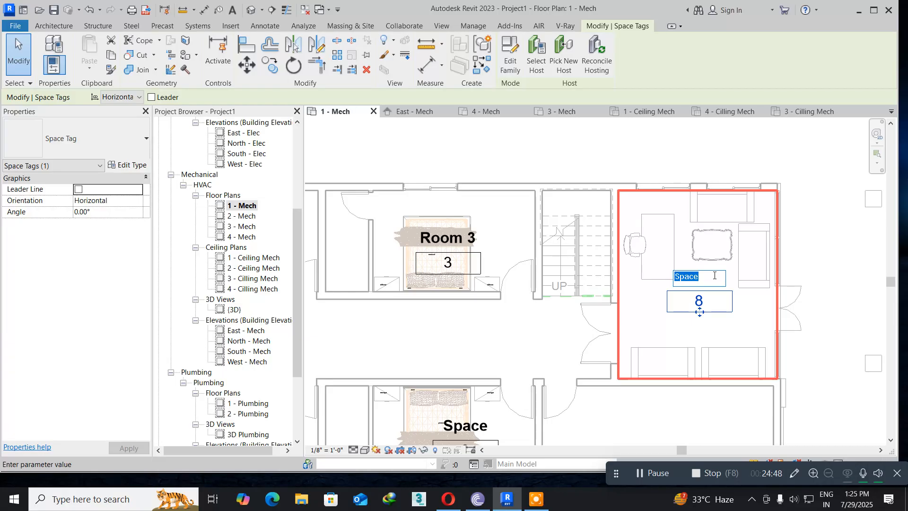
text(Lobby)
key(Return)
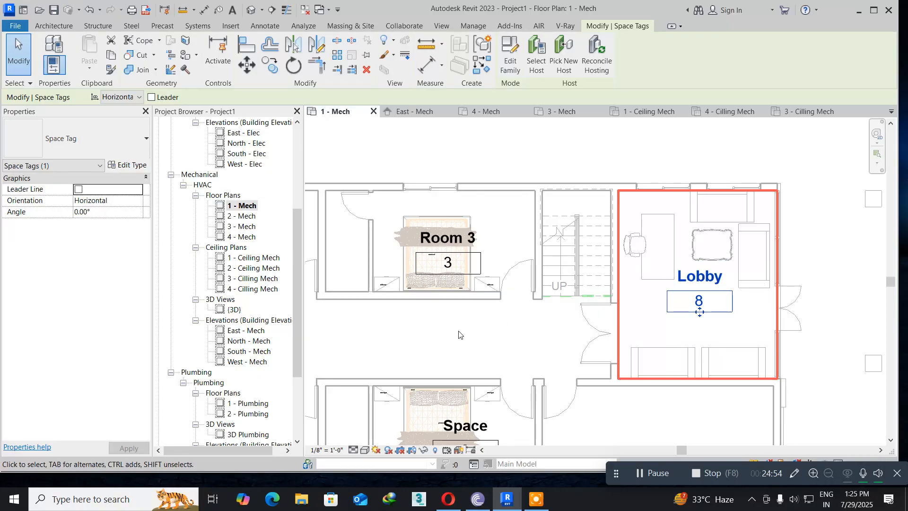
middle_drag(457, 336, 697, 256)
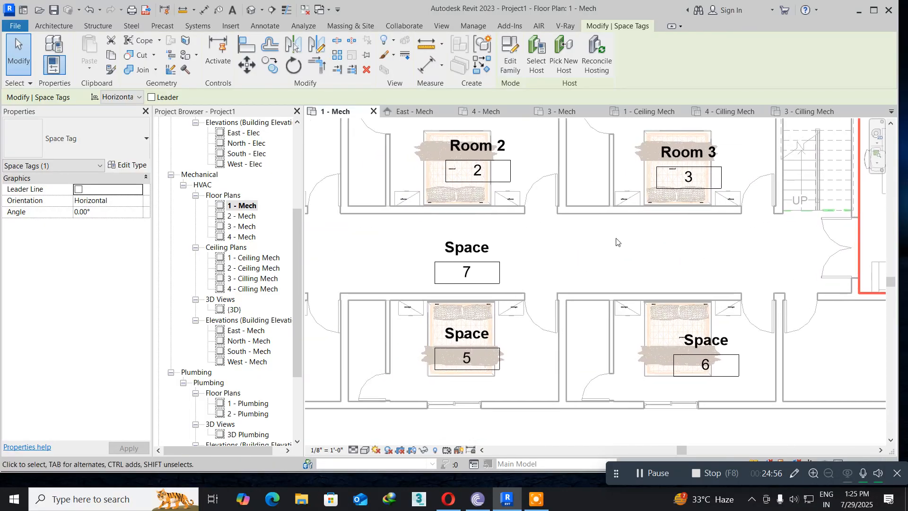
click(463, 246)
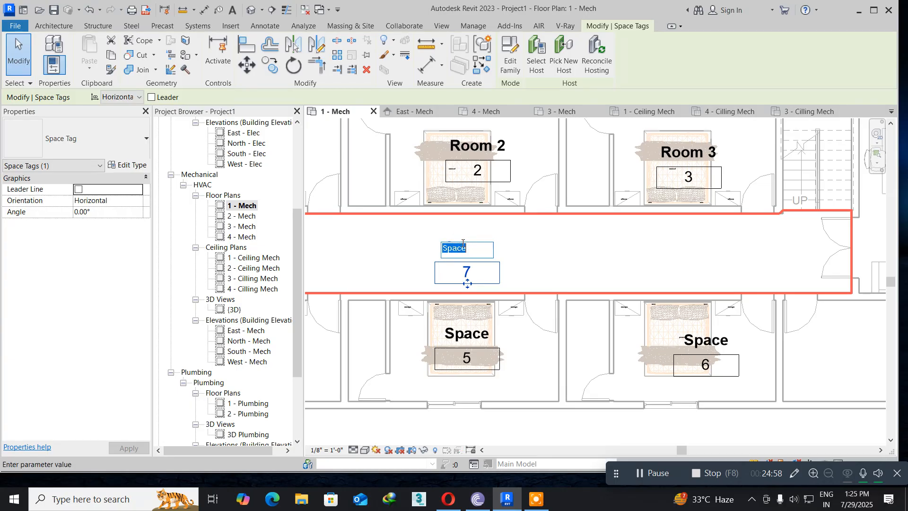
text(Corridar)
key(Return)
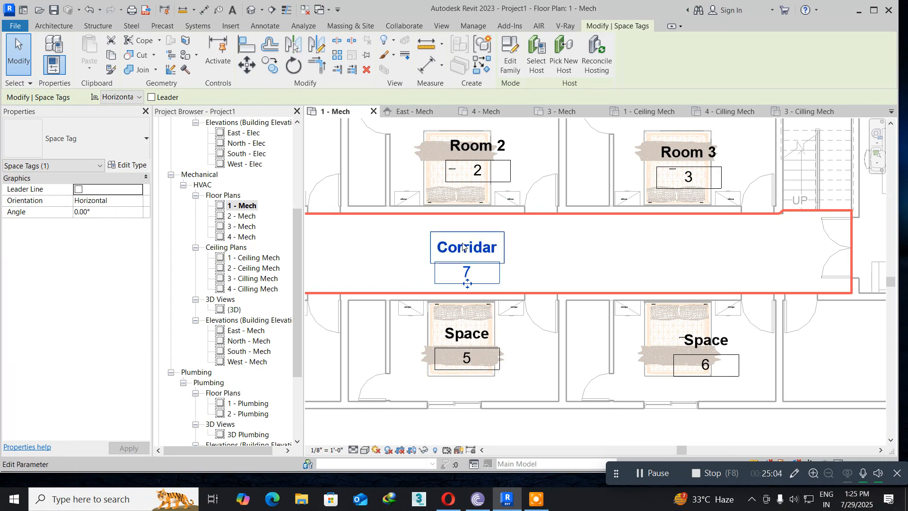
- Rename the lower-row bedroom spaces numbered 4 and 5 to "Room 4" and "Room 5"
middle_drag(360, 349, 537, 350)
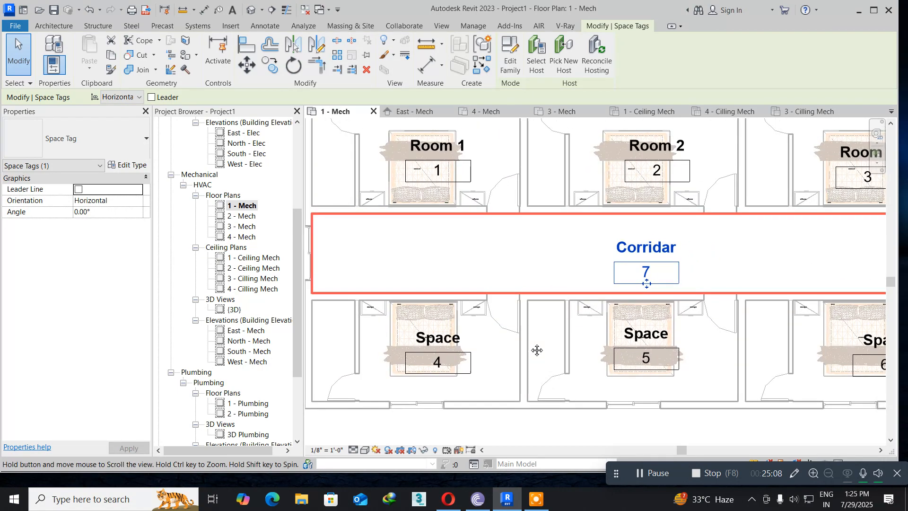
click(433, 338)
click(432, 337)
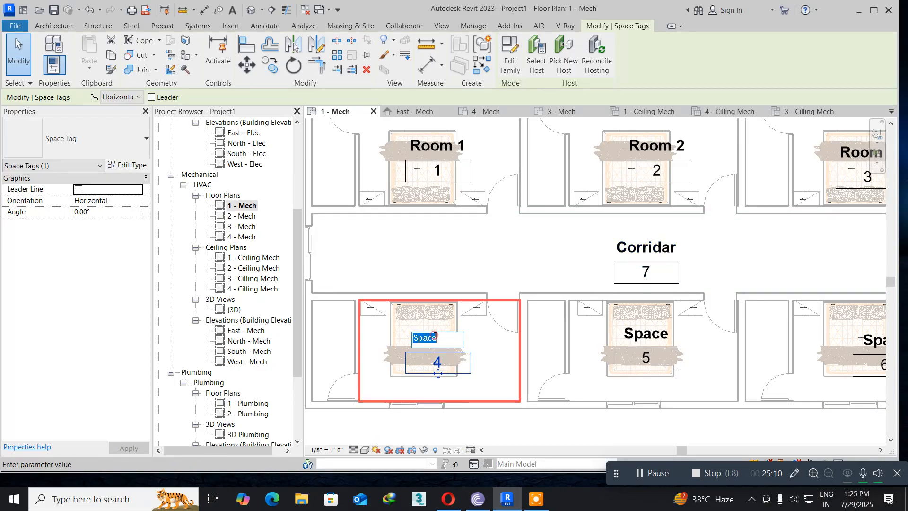
text(Room 4)
key(Return)
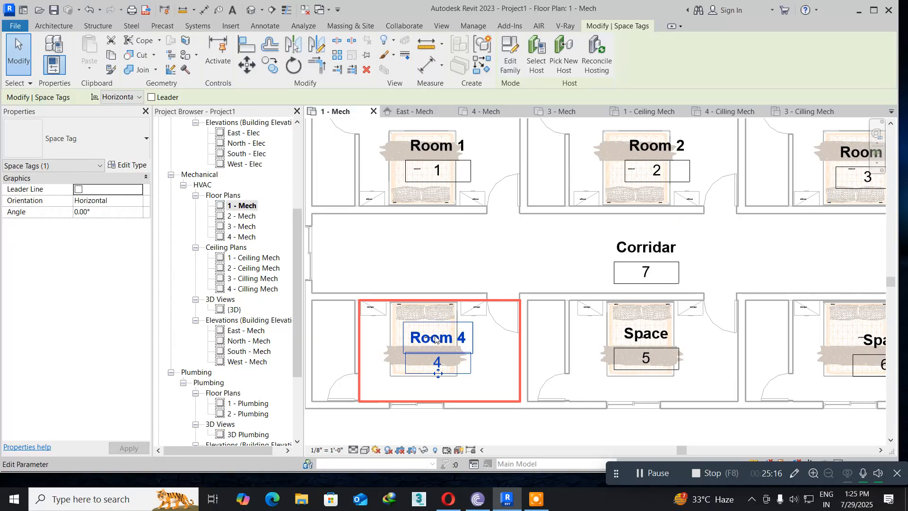
click(655, 338)
click(655, 336)
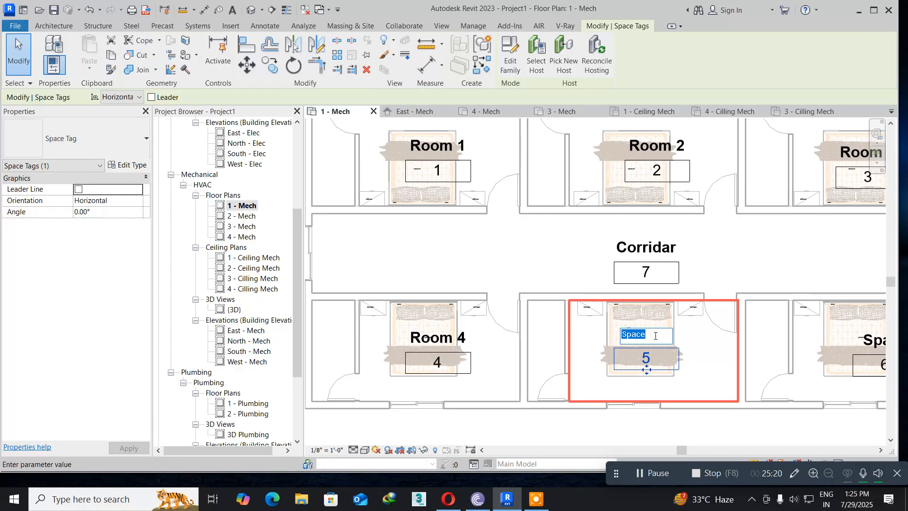
text(Room 5)
key(Return)
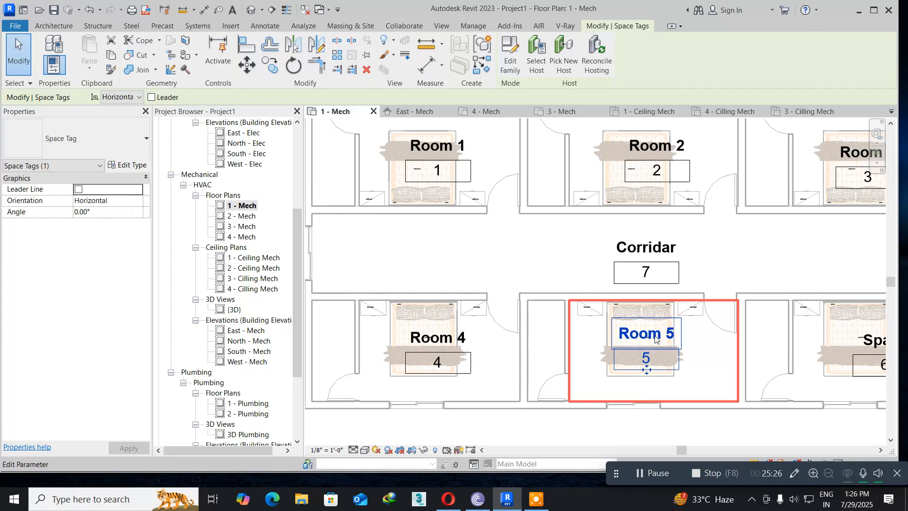
- Rename the last lower-row bedroom space, numbered 6, to "Room 6" and deselect its tag
middle_drag(793, 399, 470, 395)
click(561, 336)
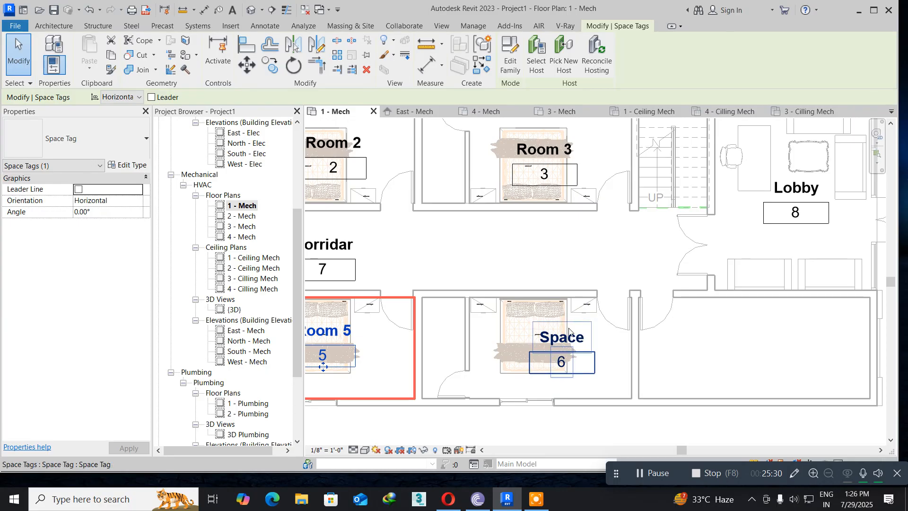
click(566, 334)
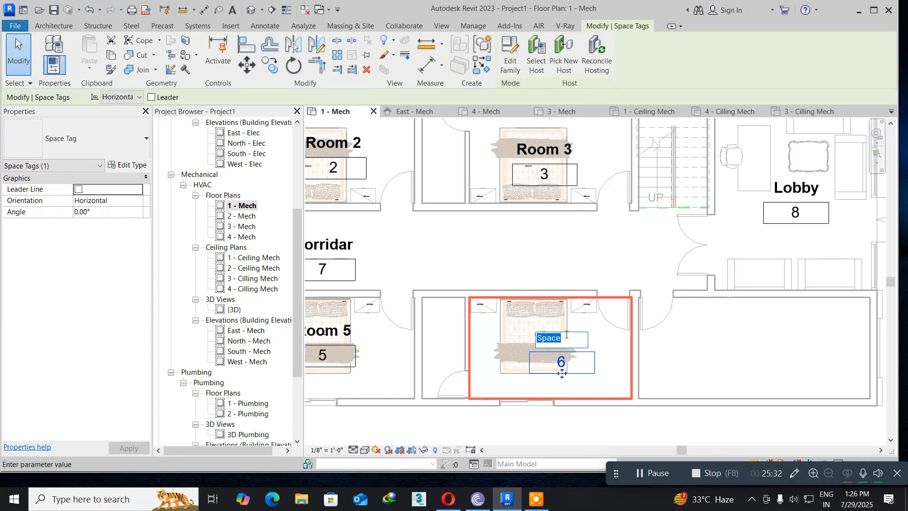
text(Room 6)
key(Return)
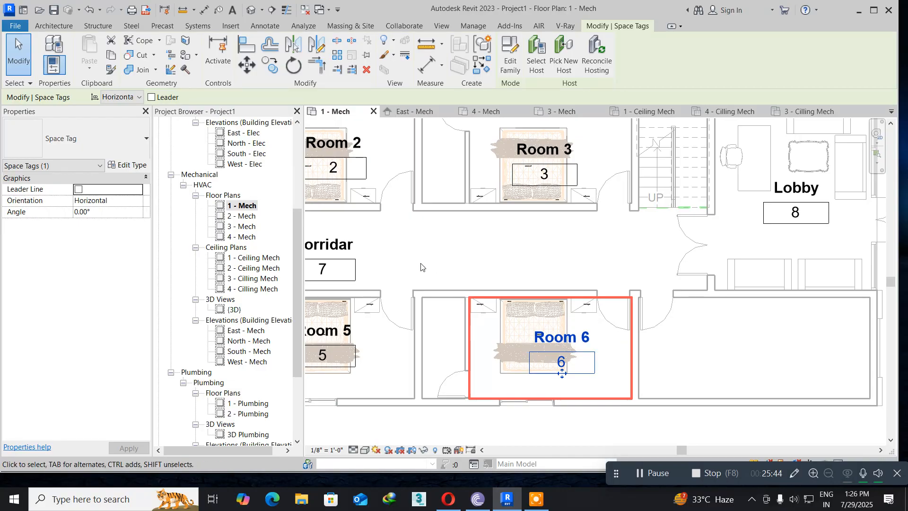
scroll(421, 268, down, 4)
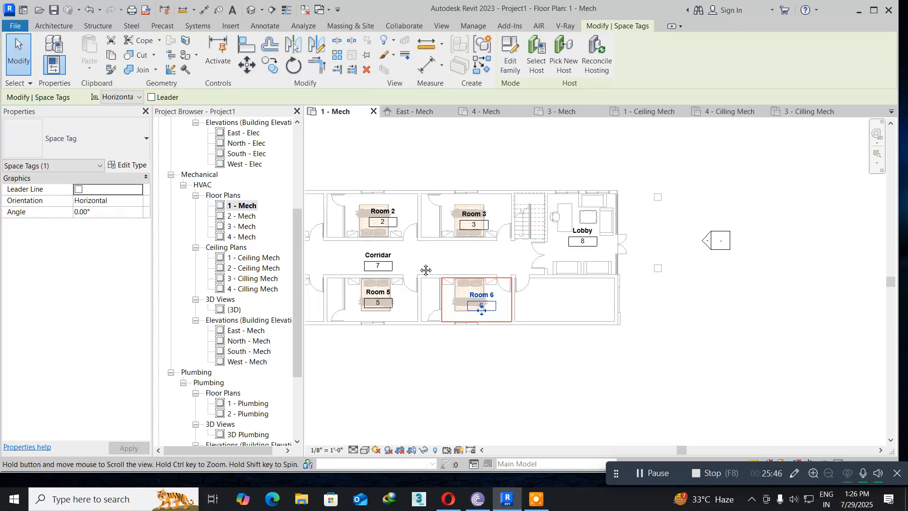
middle_drag(425, 269, 600, 273)
click(600, 273)
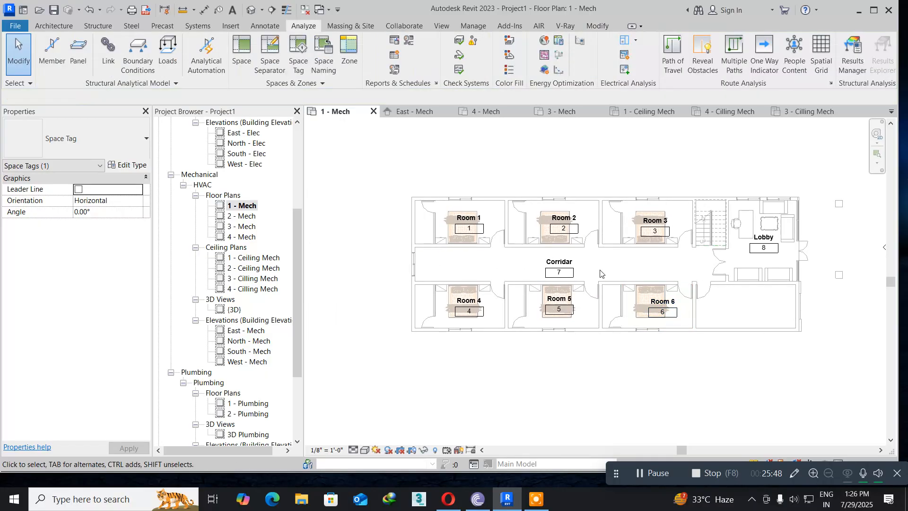